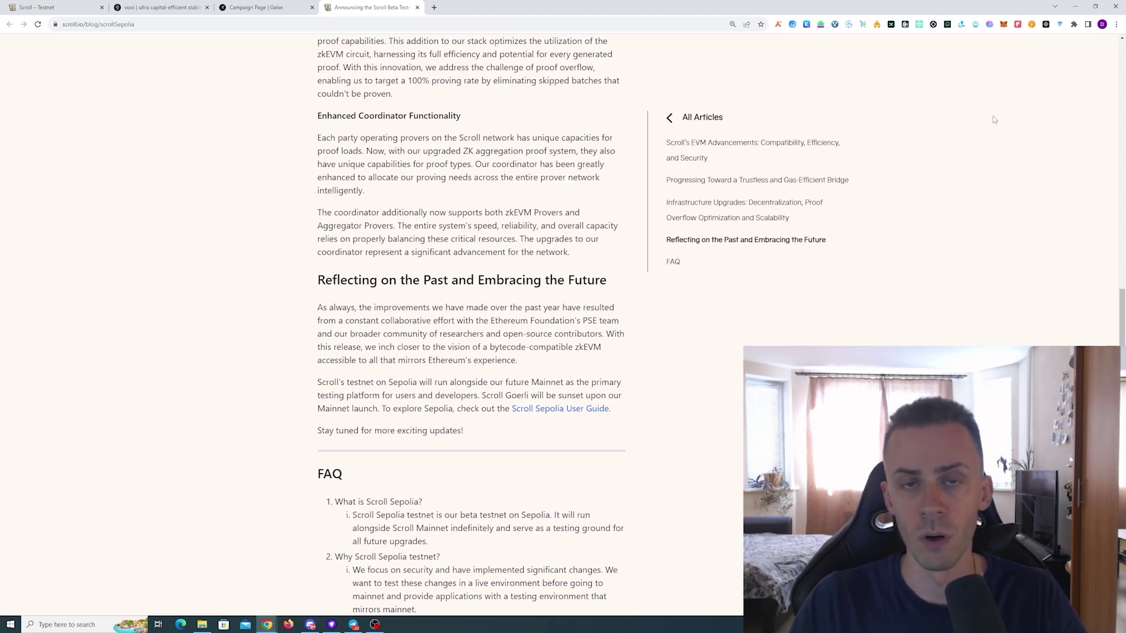
# - Read through the Scroll Beta Testnet on Sepolia announcement and return to its top
pyautogui.middleClick(1012, 125)
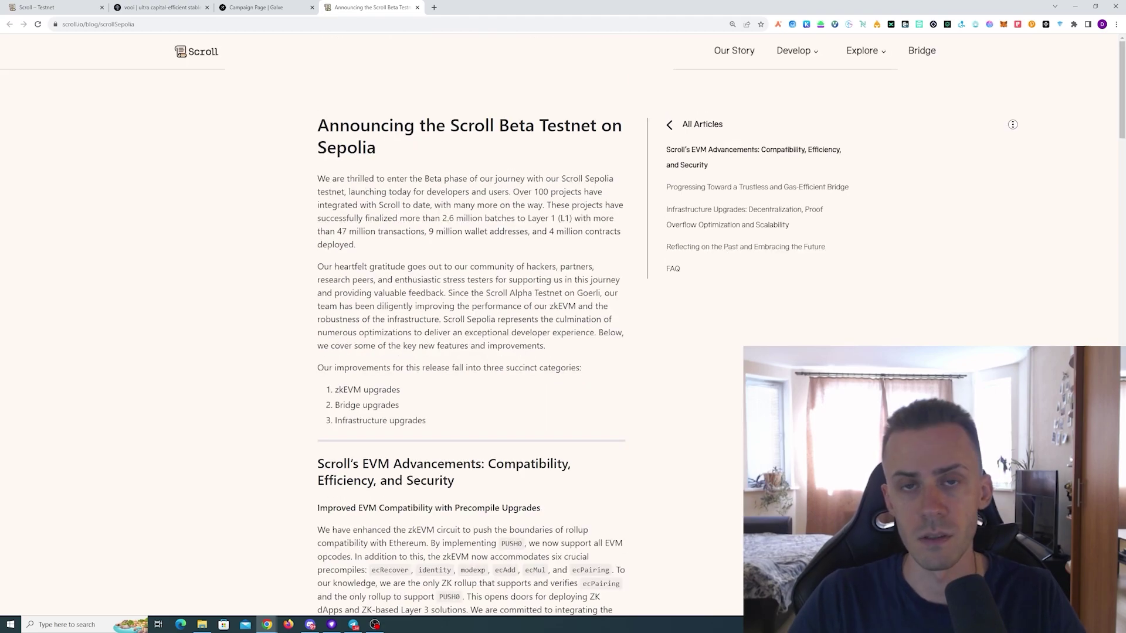
pyautogui.scroll(-6, 1005, 158)
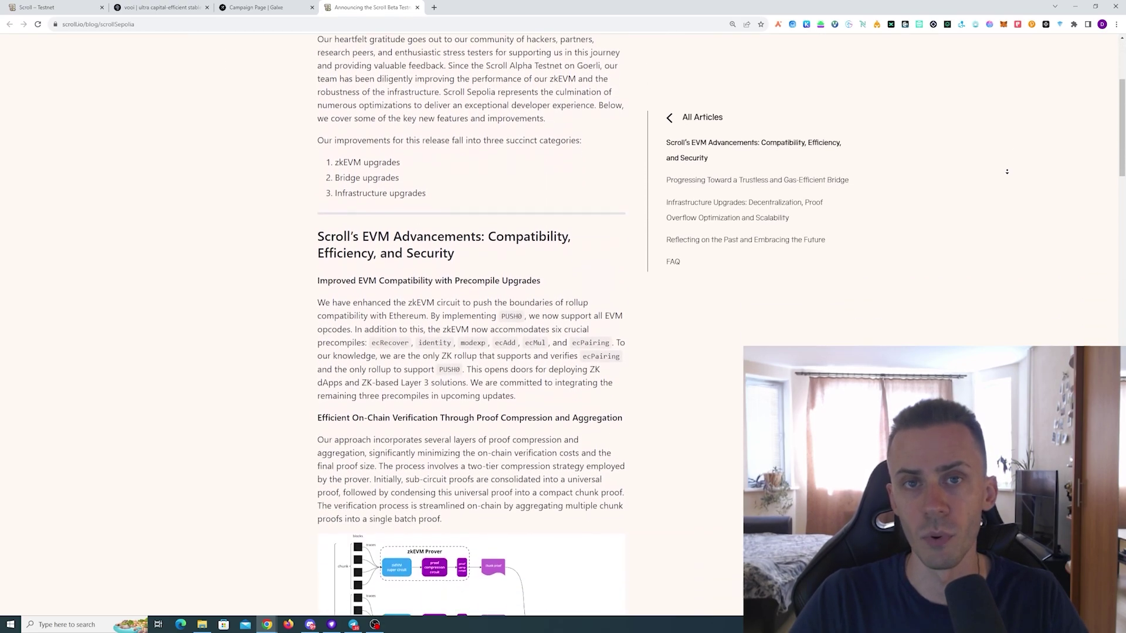
pyautogui.scroll(-20, 1005, 159)
pyautogui.scroll(8, 932, 241)
pyautogui.scroll(9, 962, 97)
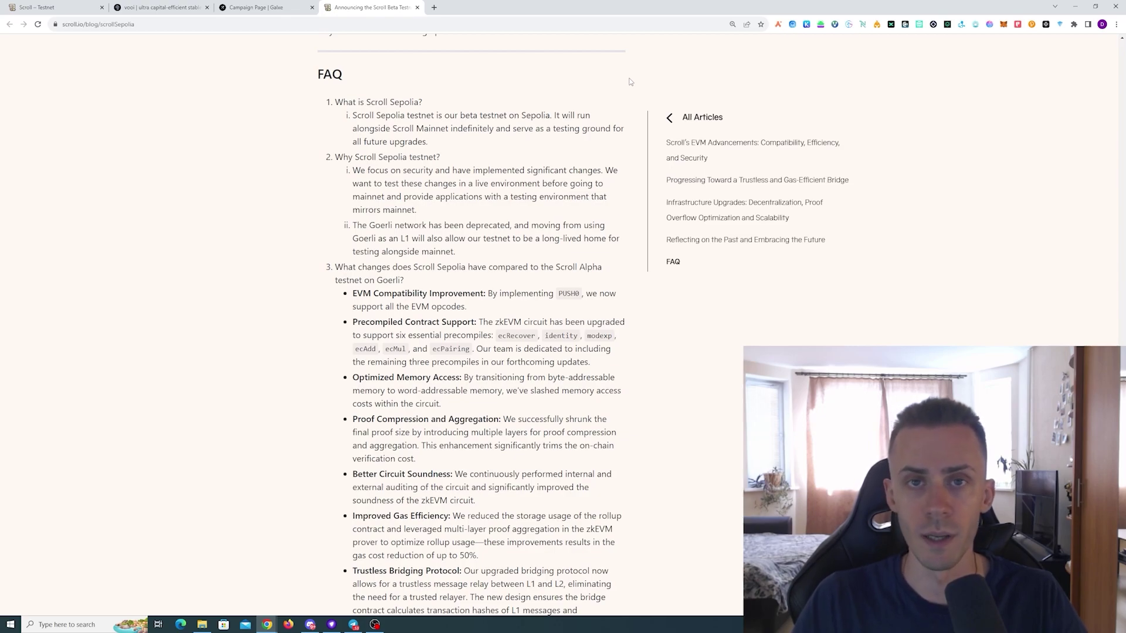
pyautogui.press('Home')
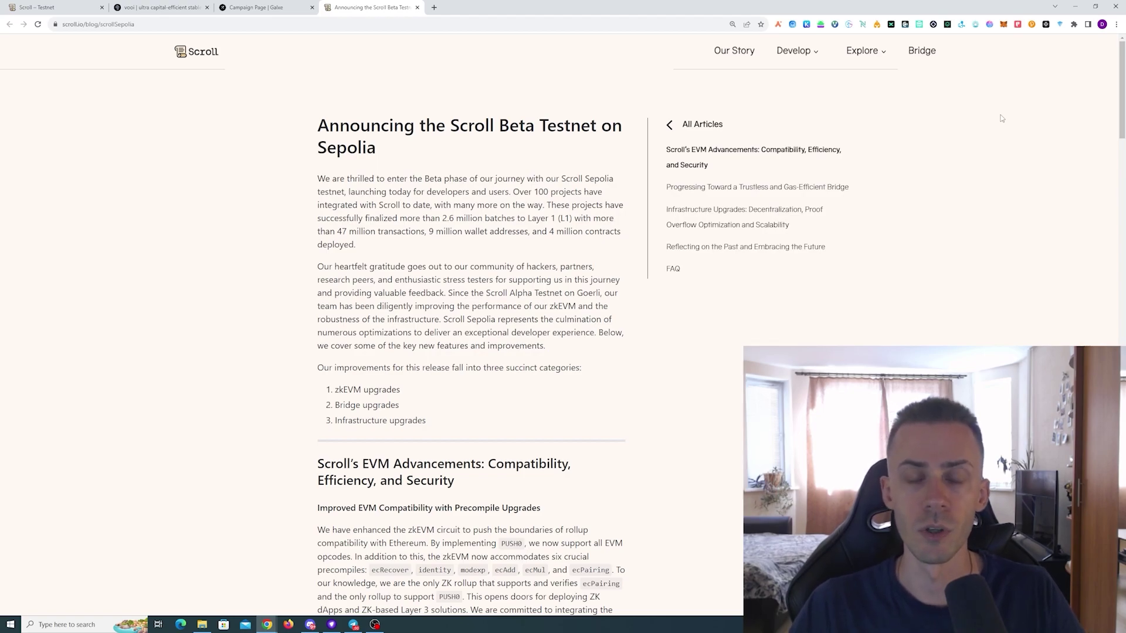
# - Open the Scroll bridge page, check the testnet portal tab, and return to the bridge
pyautogui.click(922, 50)
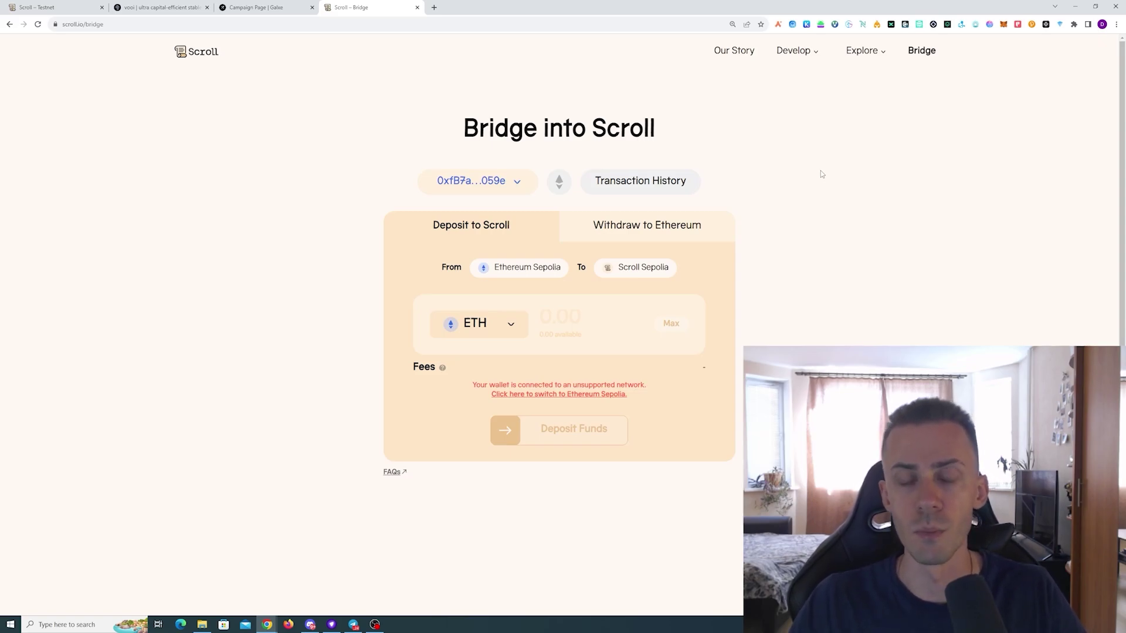
pyautogui.hotkey('ctrl', 'Tab')
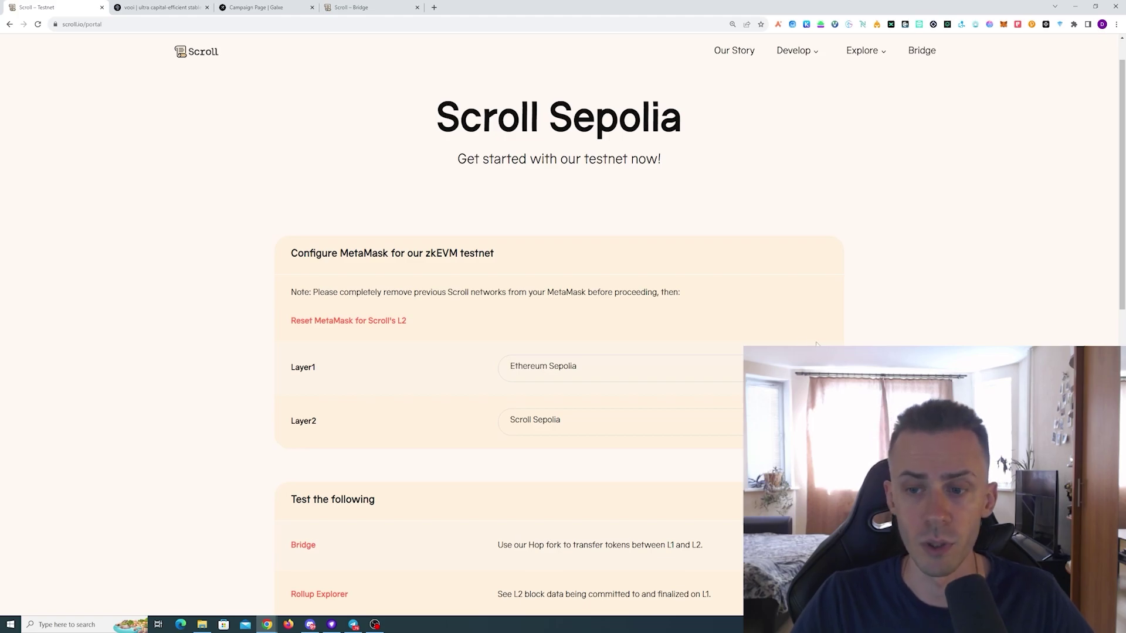
pyautogui.hotkey('ctrl', '4')
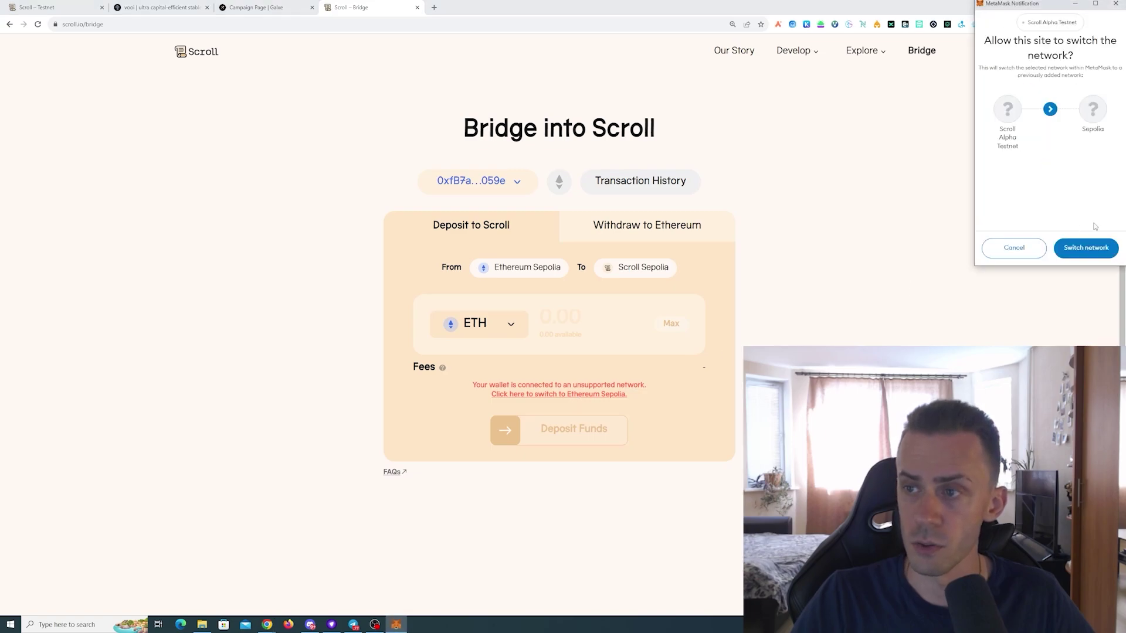
# - Switch the wallet to Sepolia and deposit 1 ETH into Scroll Sepolia
pyautogui.click(1091, 251)
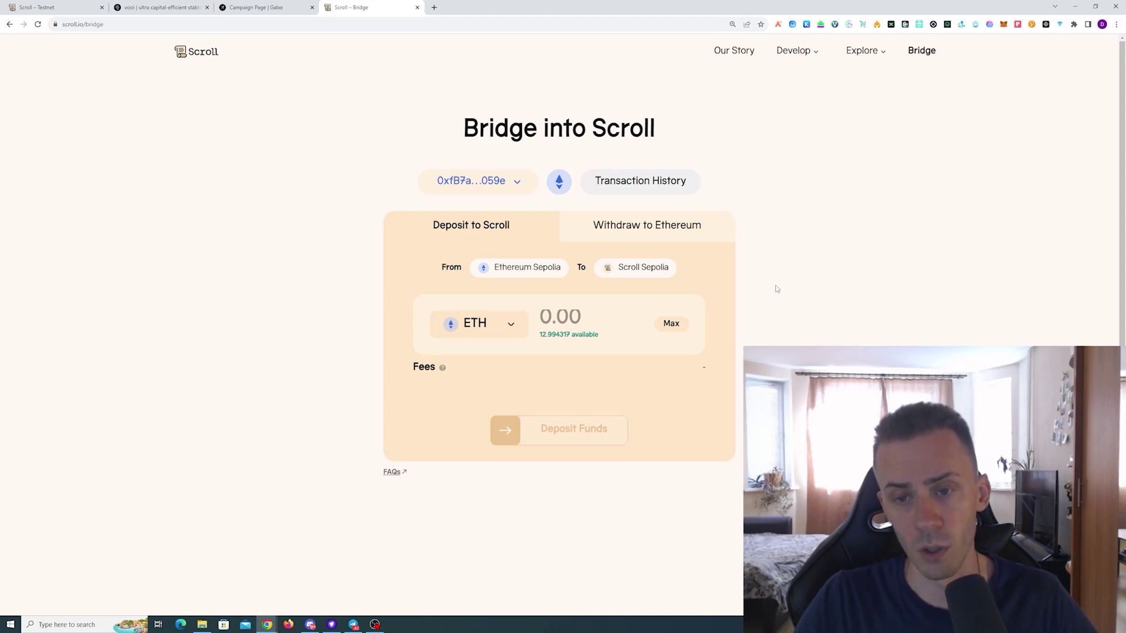
pyautogui.write('1')
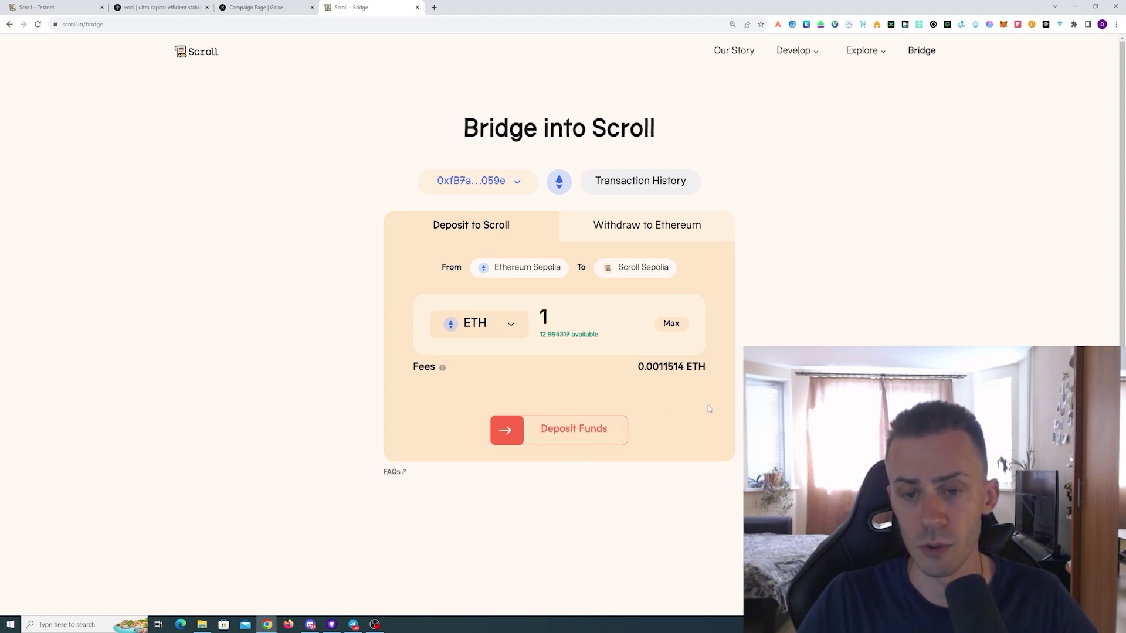
pyautogui.click(580, 439)
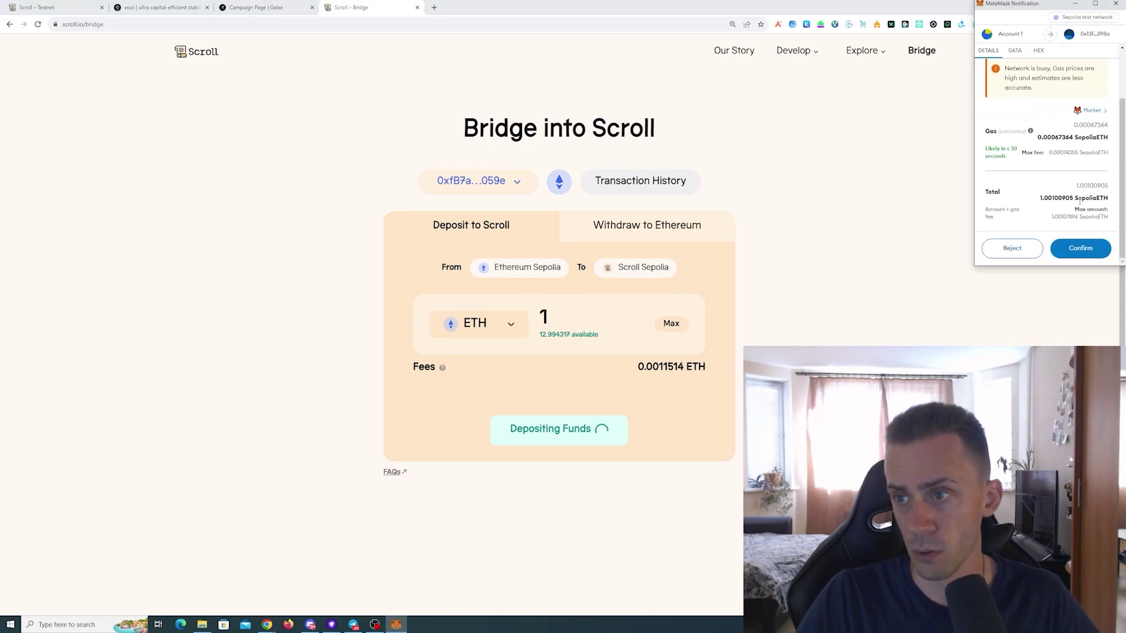
pyautogui.click(1087, 249)
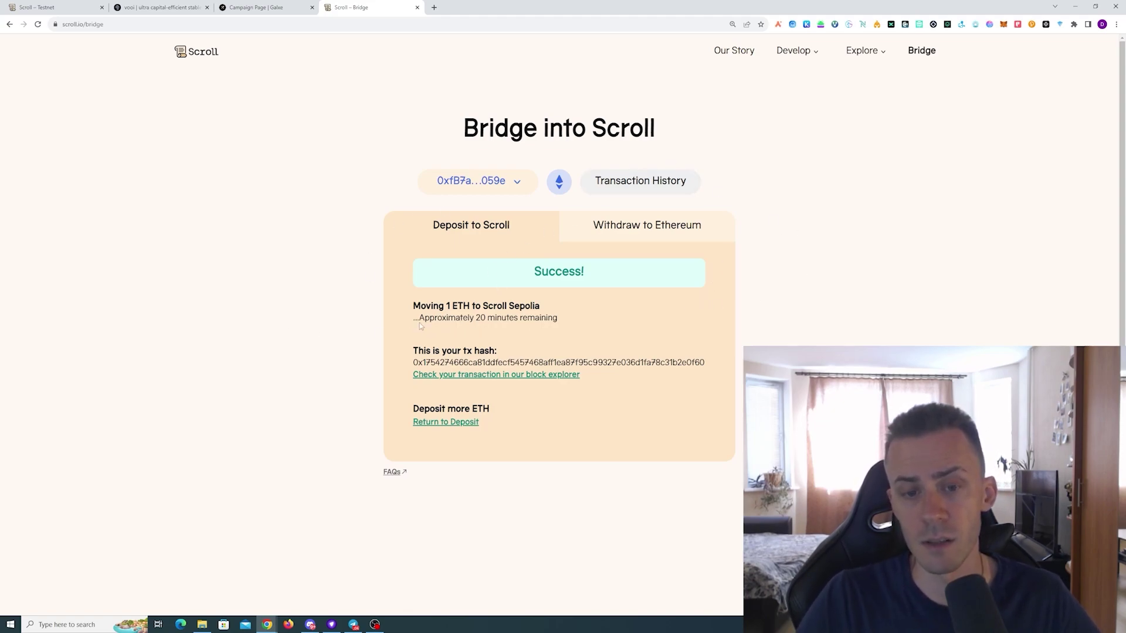
# - Check the roughly 20-minute arrival estimate and the wallet's 2.45 ETH balance
pyautogui.moveTo(420, 322); pyautogui.dragTo(572, 316)
pyautogui.click(573, 318)
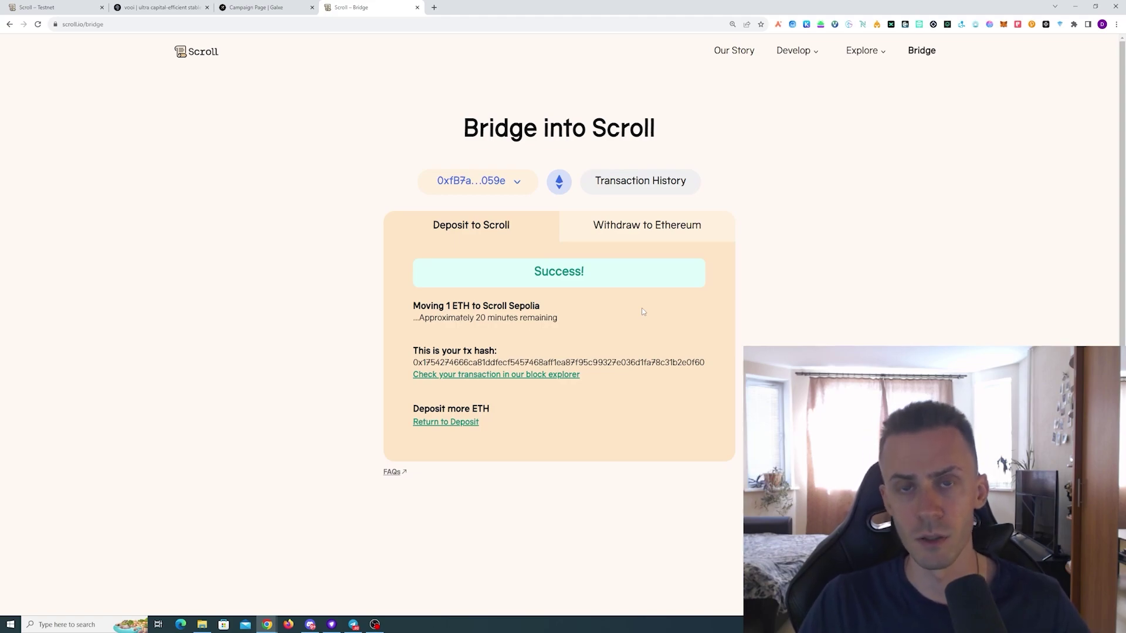
pyautogui.click(1003, 24)
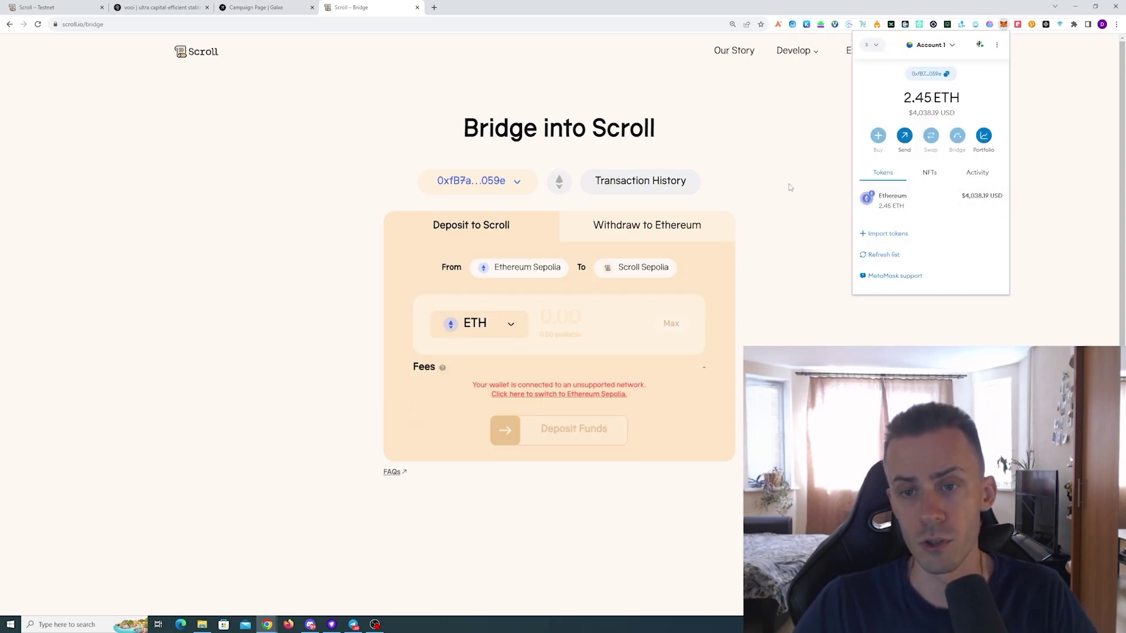
# - Withdraw 0.05 ETH from Scroll to Ethereum and view the bridge transaction history
pyautogui.click(678, 231)
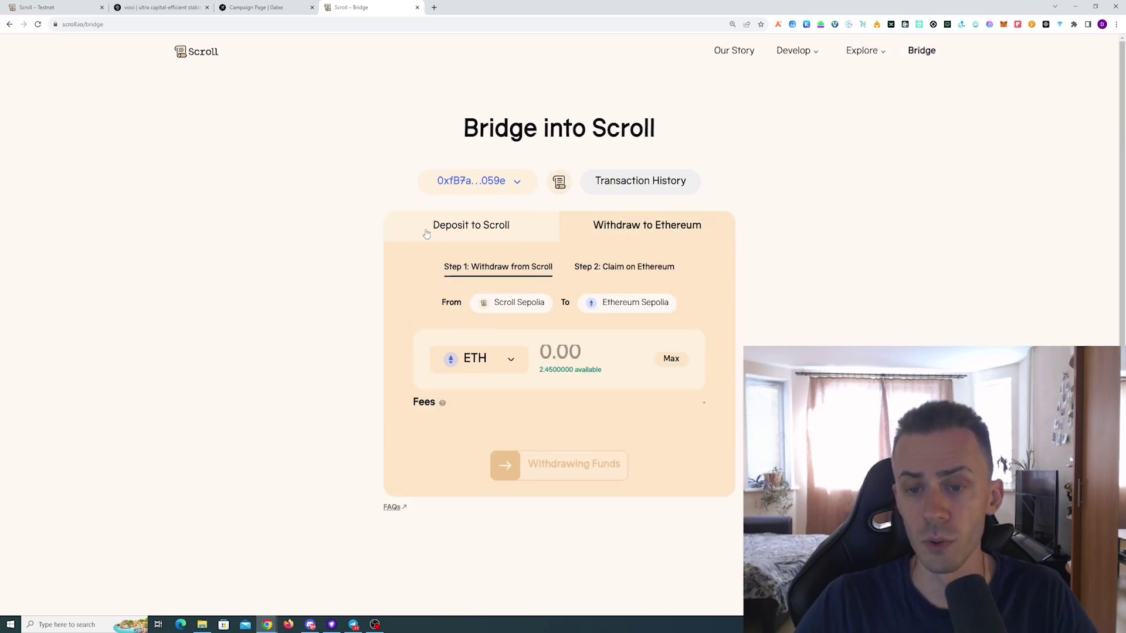
pyautogui.click(623, 350)
pyautogui.write('0.05')
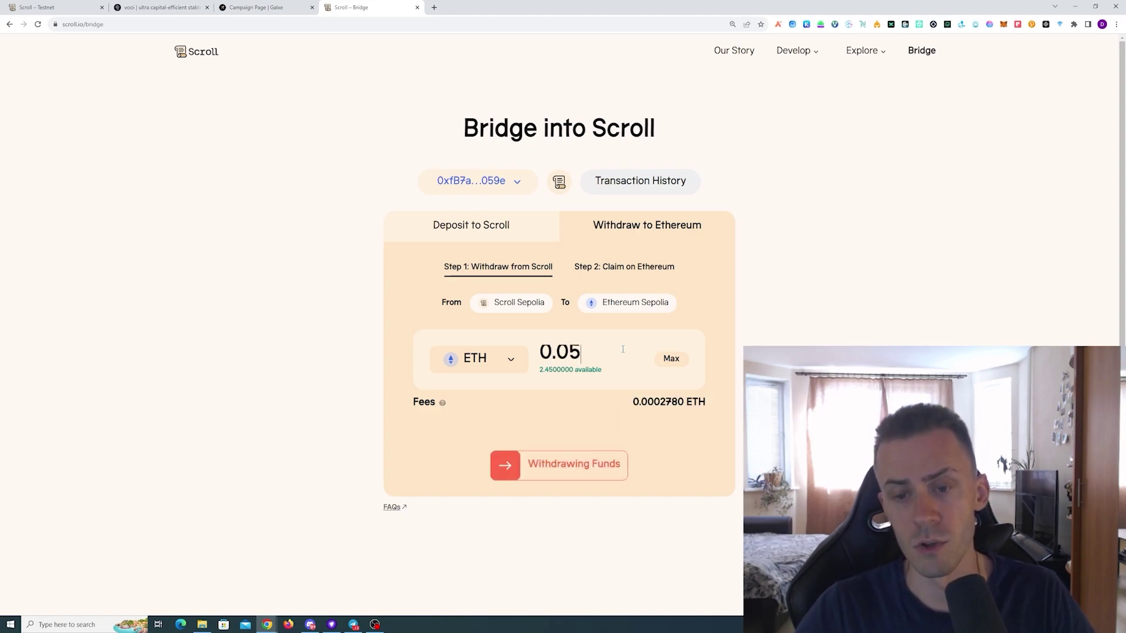
pyautogui.click(572, 466)
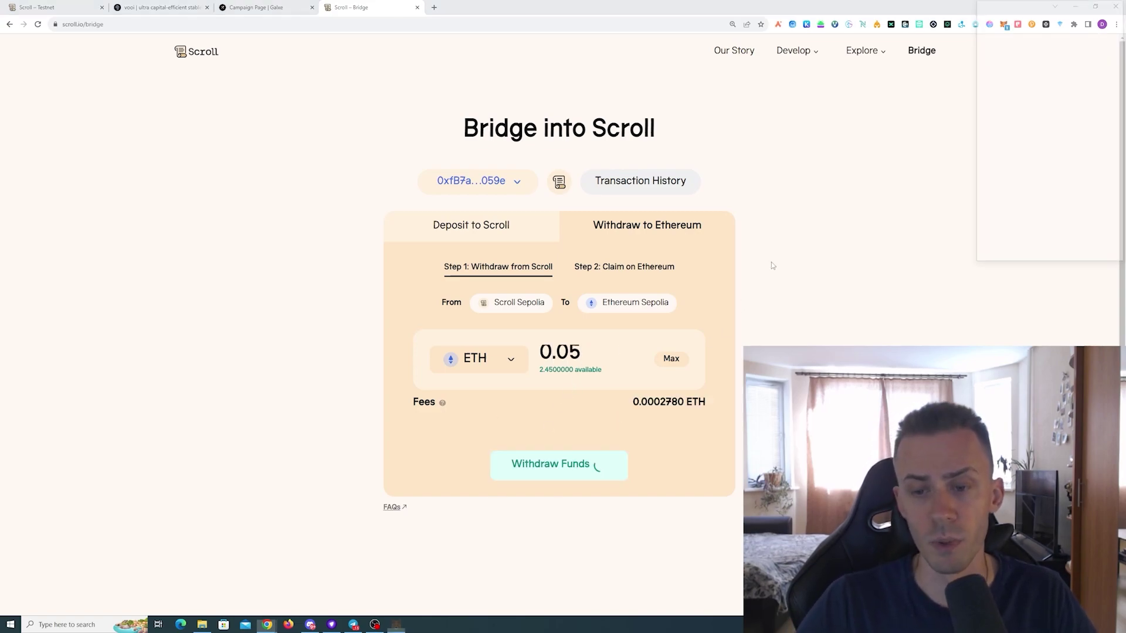
pyautogui.scroll(-1, 1060, 202)
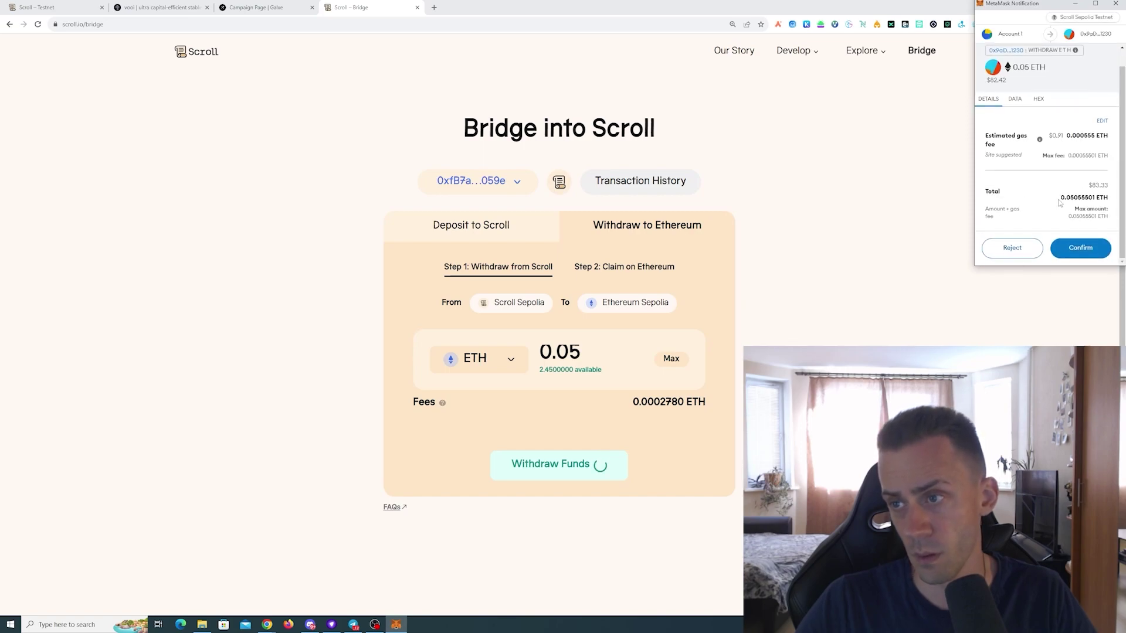
pyautogui.click(1088, 248)
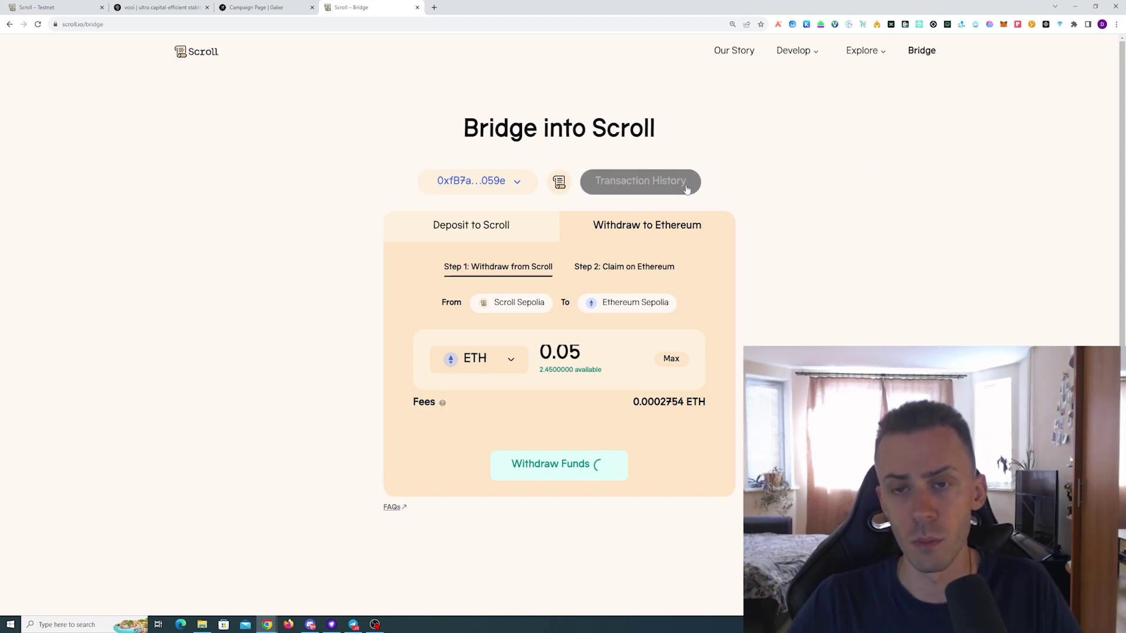
pyautogui.click(637, 185)
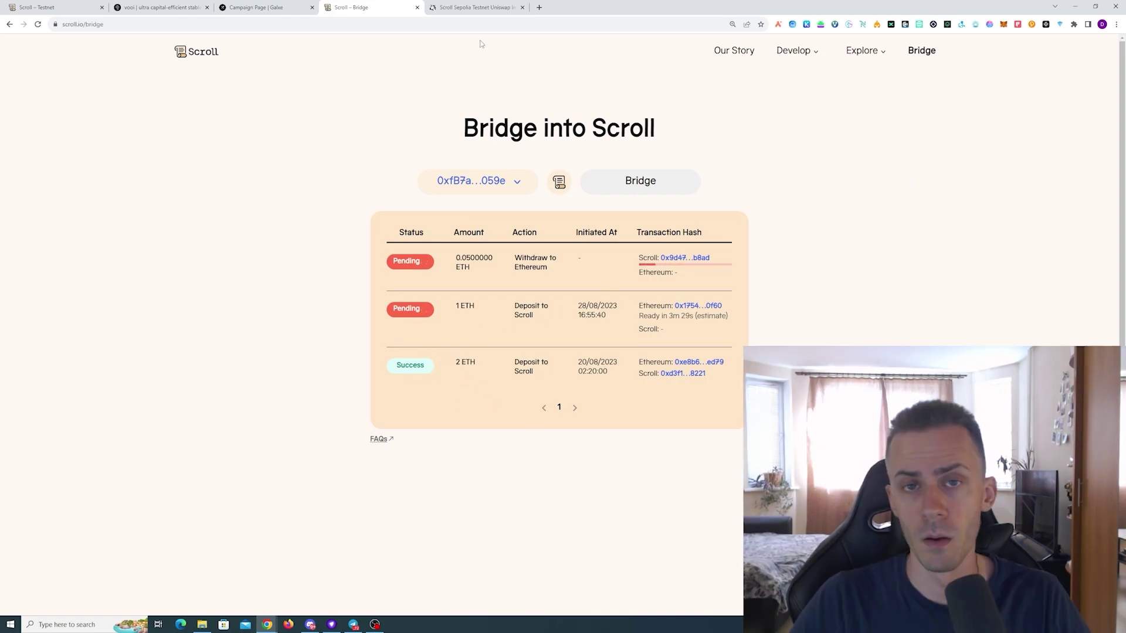
# - Connect the MetaMask wallet to the Scroll Sepolia Uniswap swap page
pyautogui.click(478, 7)
pyautogui.click(547, 219)
pyautogui.click(548, 302)
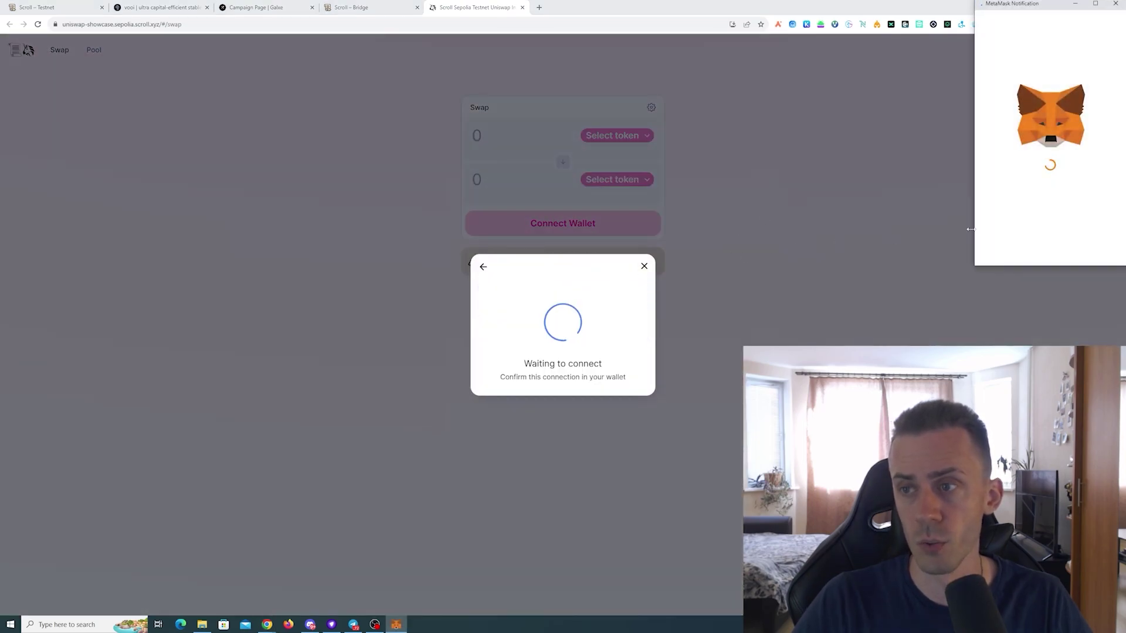
pyautogui.click(1092, 253)
pyautogui.click(1093, 253)
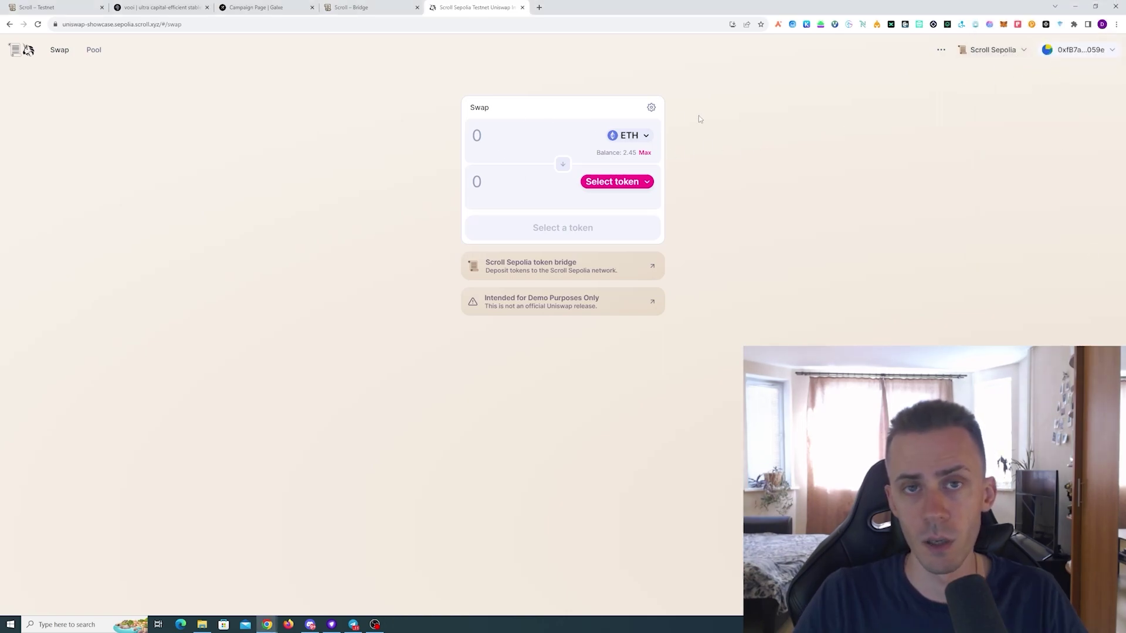
# - Set up a swap of 0.5 ETH for GHO
pyautogui.click(649, 185)
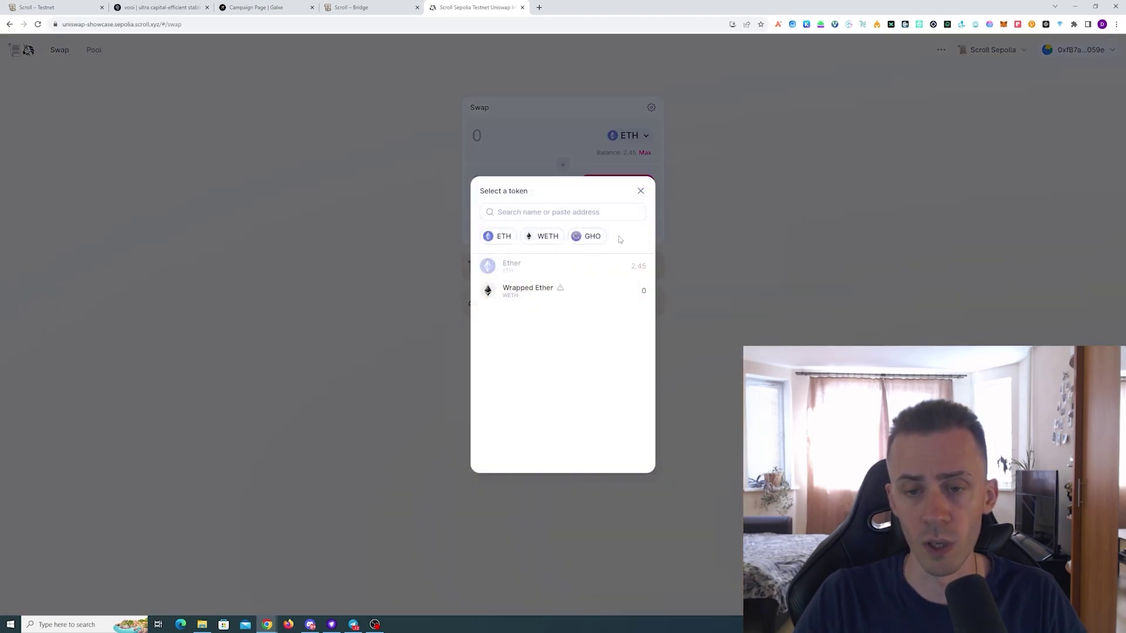
pyautogui.click(588, 237)
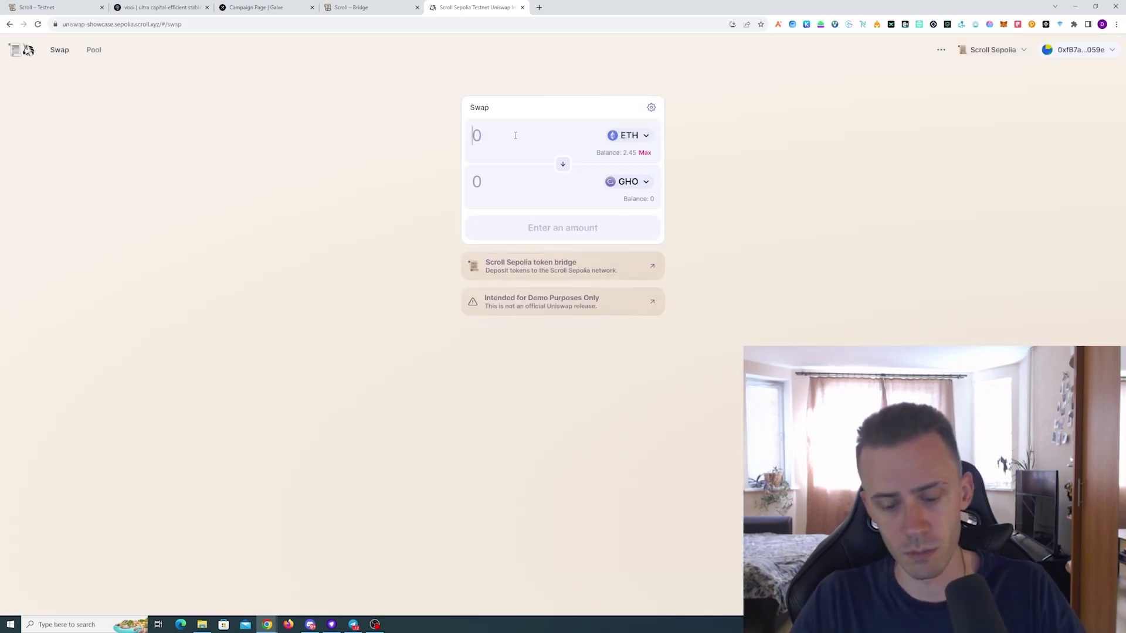
pyautogui.write('0.')
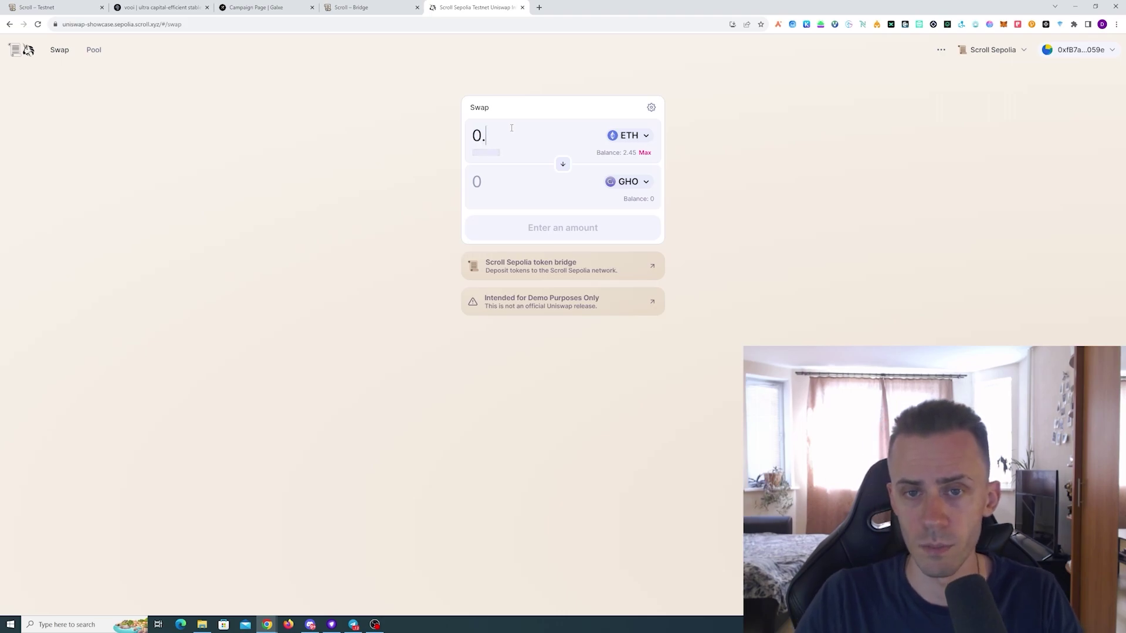
pyautogui.write('5')
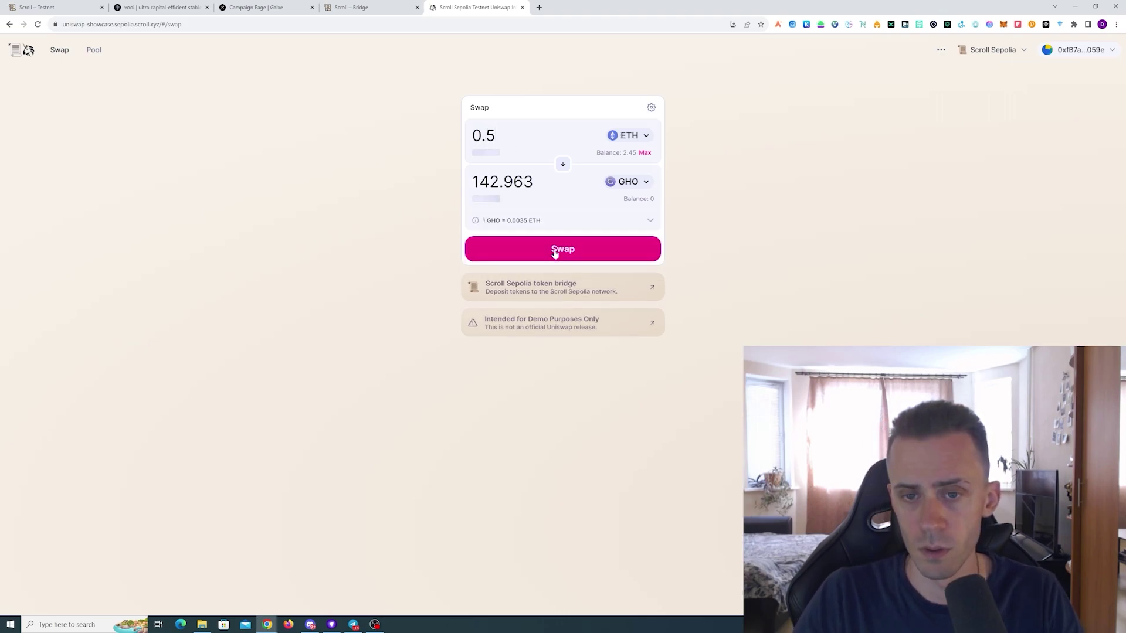
# - Submit the 0.5 ETH to GHO swap, then retry it after it fails
pyautogui.click(554, 252)
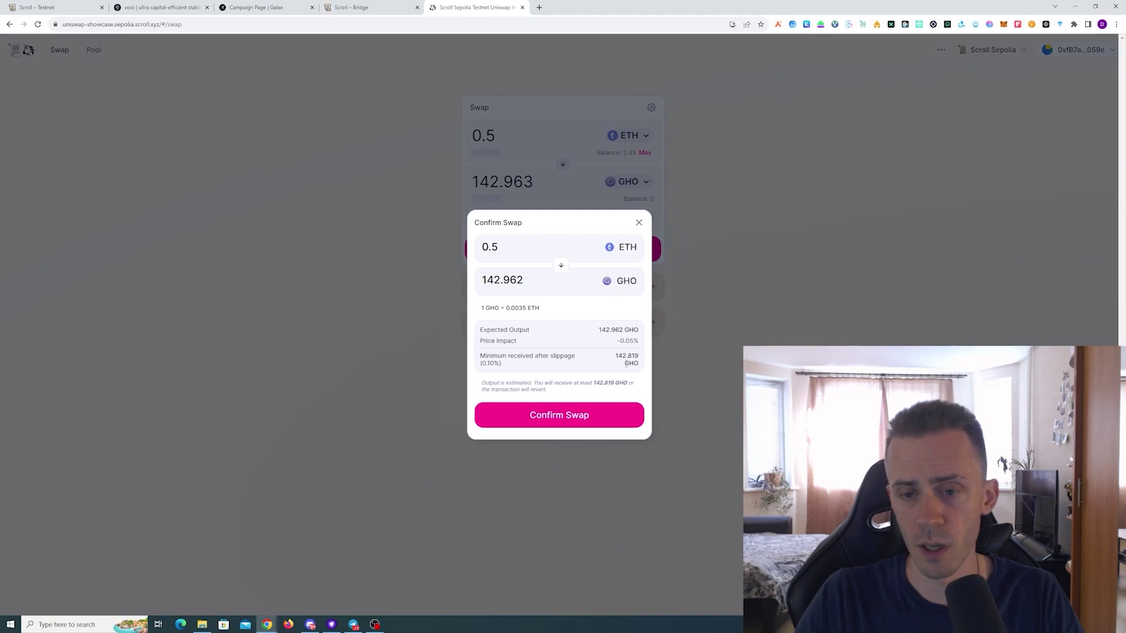
pyautogui.click(585, 418)
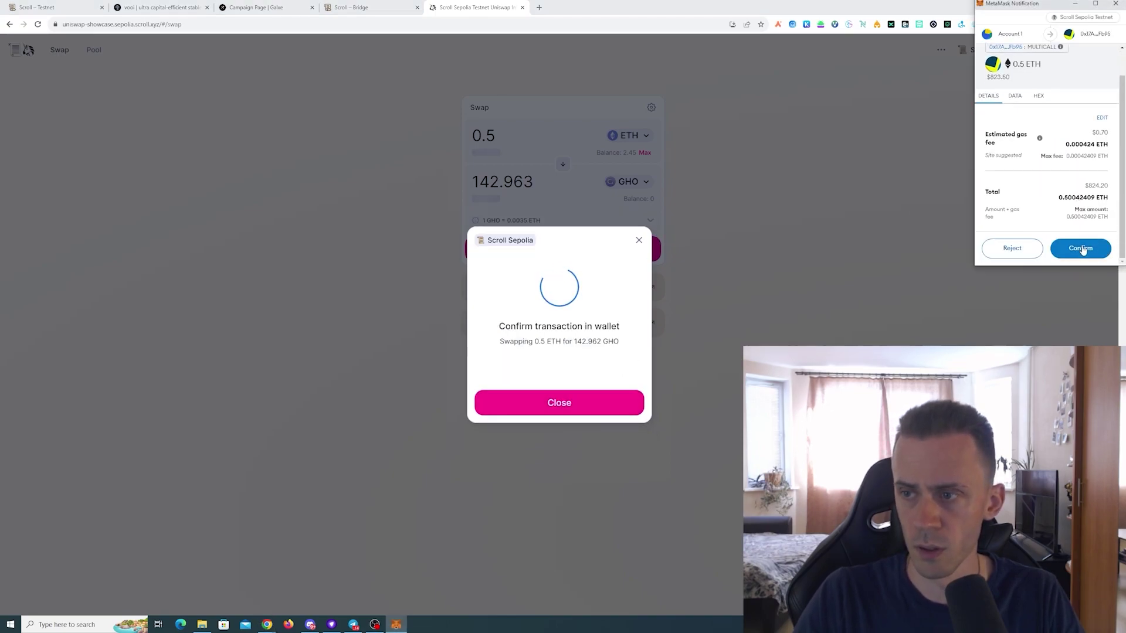
pyautogui.click(1081, 248)
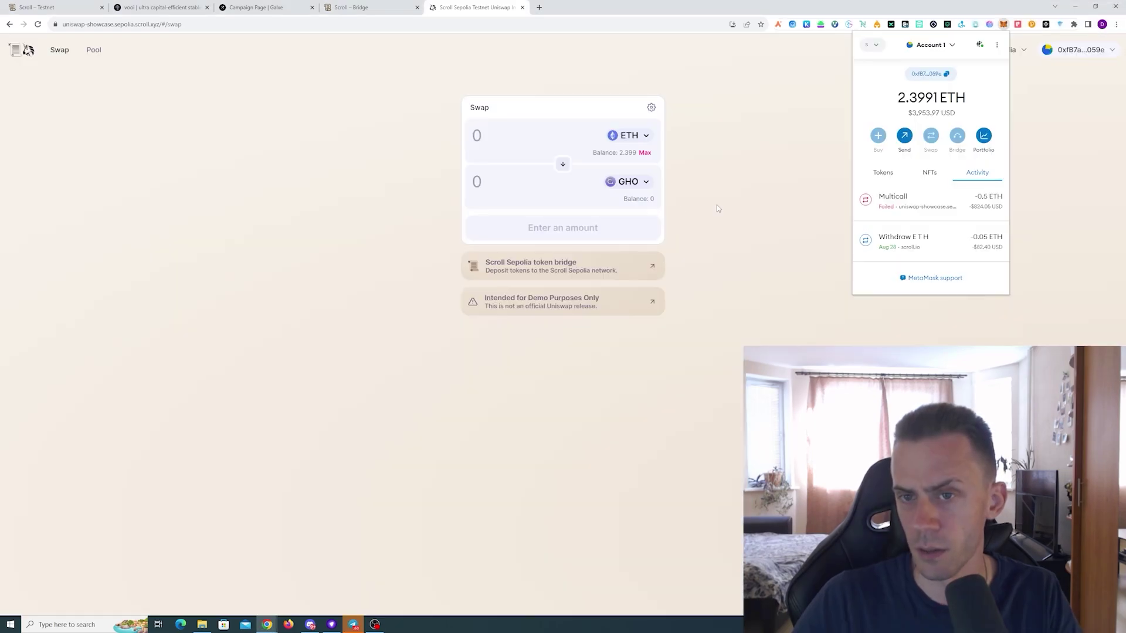
pyautogui.click(717, 204)
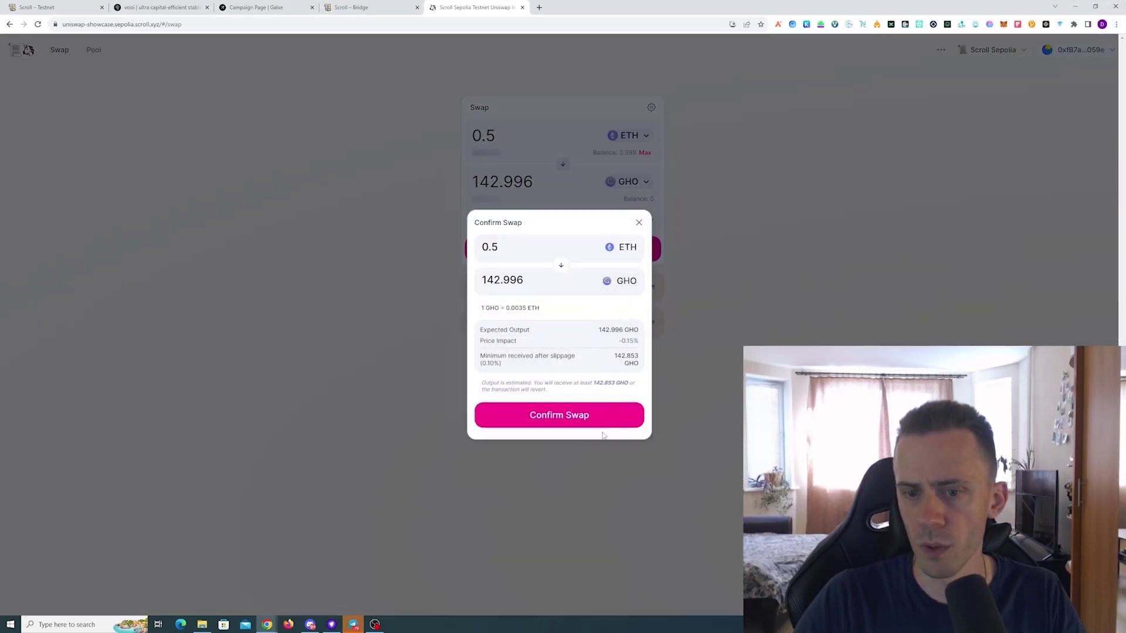
pyautogui.click(602, 423)
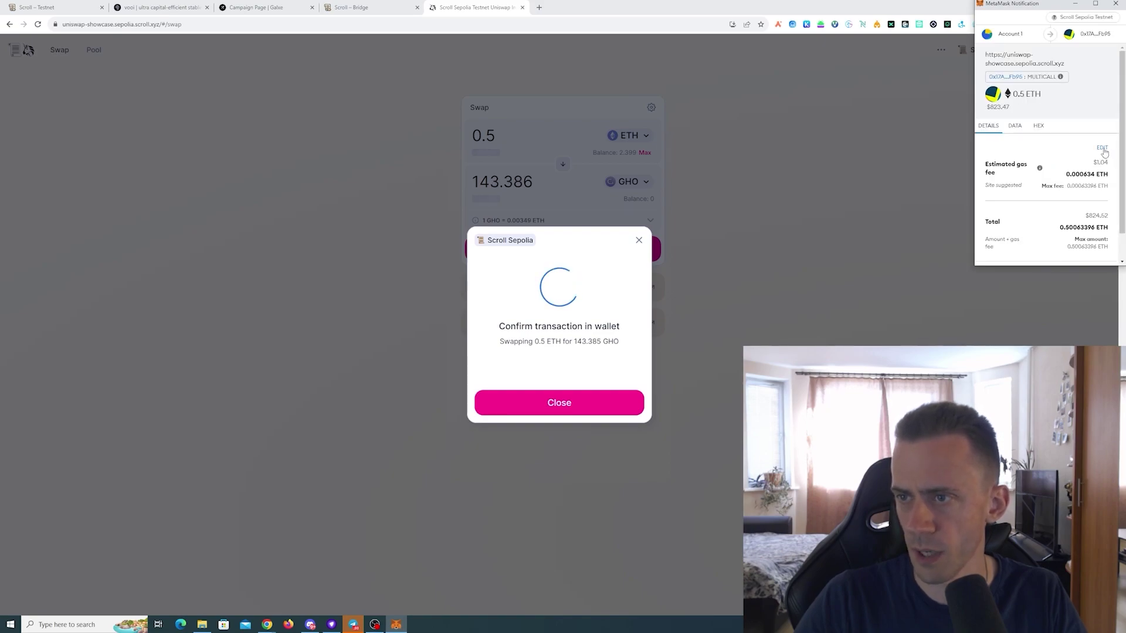
# - Raise the retried swap's gas limit and gas price, then approve it in the wallet
pyautogui.click(1102, 148)
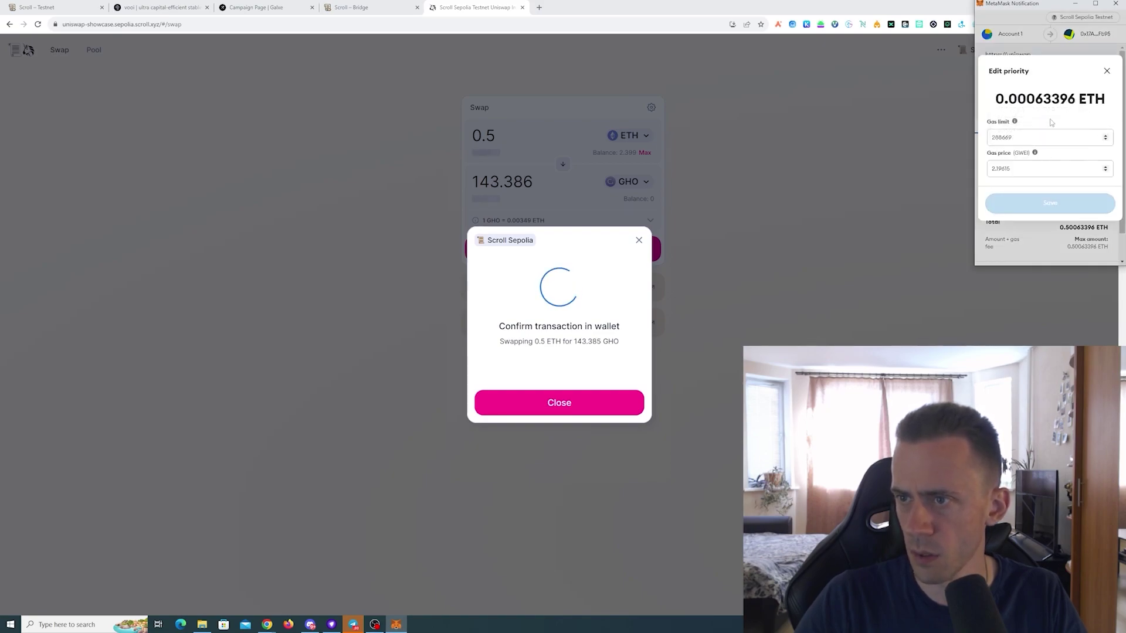
pyautogui.click(994, 137)
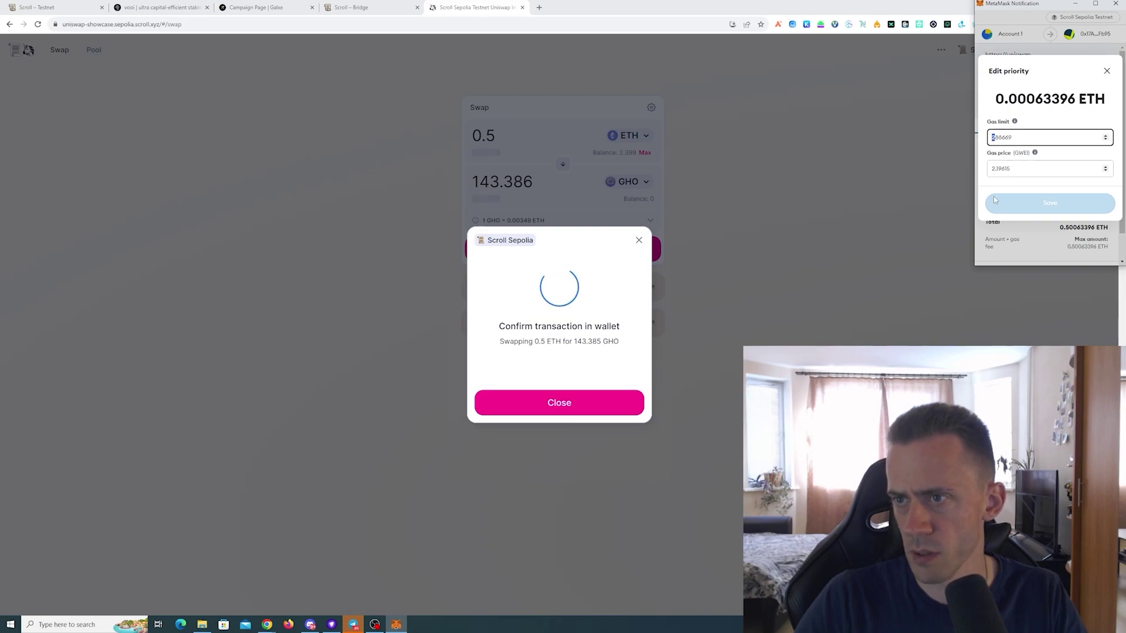
pyautogui.write('8')
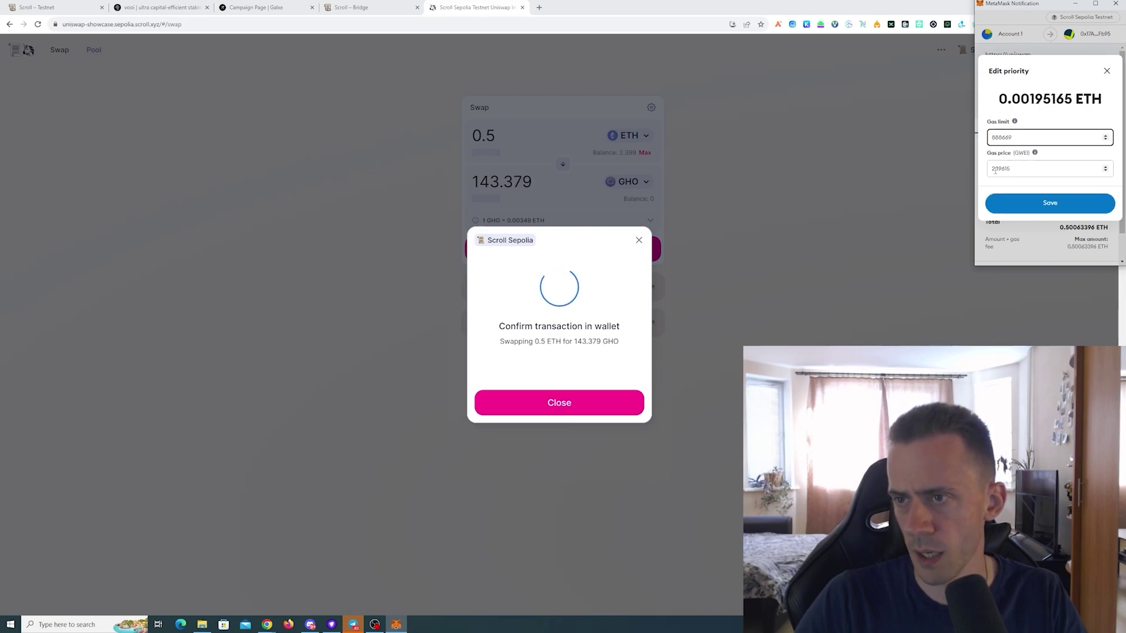
pyautogui.click(995, 171)
pyautogui.press('Delete')
pyautogui.write('3')
pyautogui.click(1027, 206)
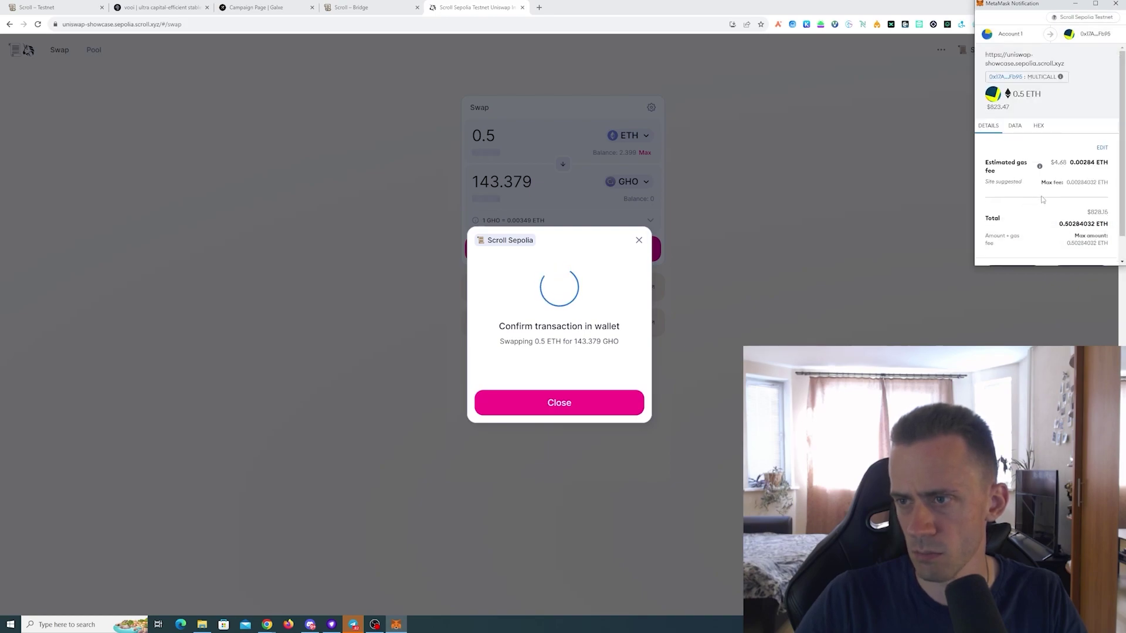
pyautogui.click(1084, 247)
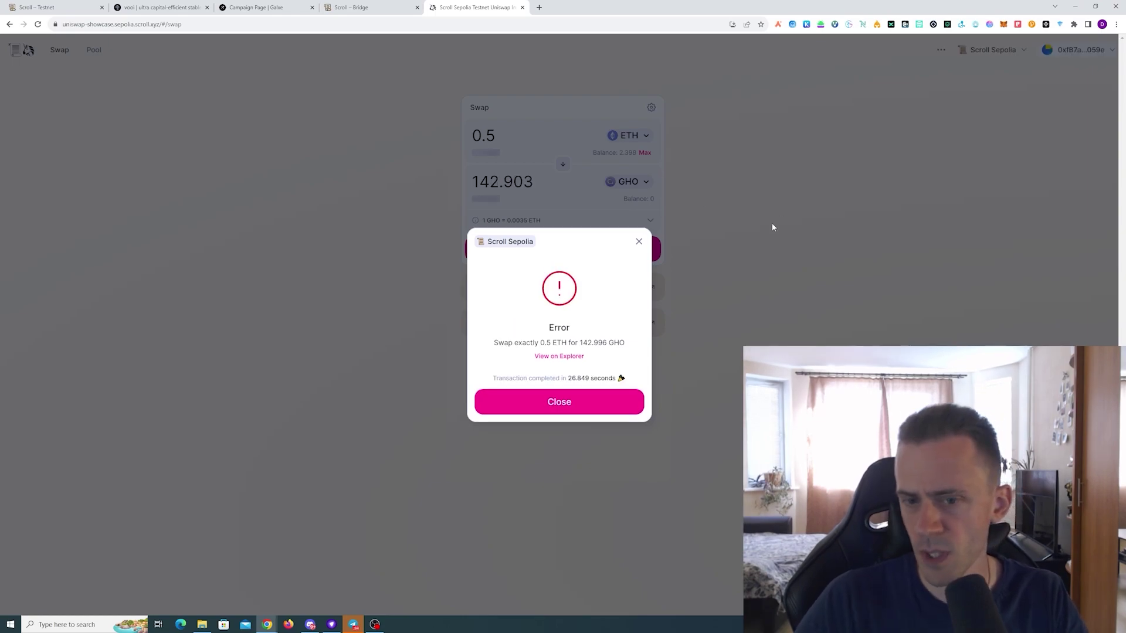
# - Dismiss the failed swap and raise the slippage tolerance to 20%
pyautogui.click(584, 403)
pyautogui.click(651, 108)
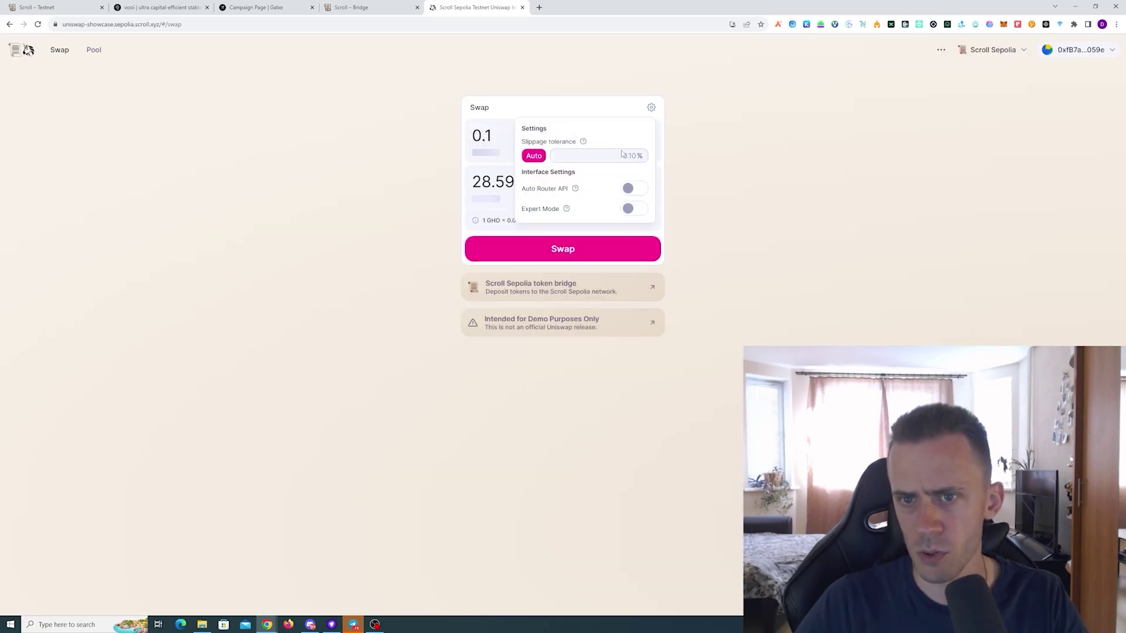
pyautogui.write('5')
pyautogui.click(613, 107)
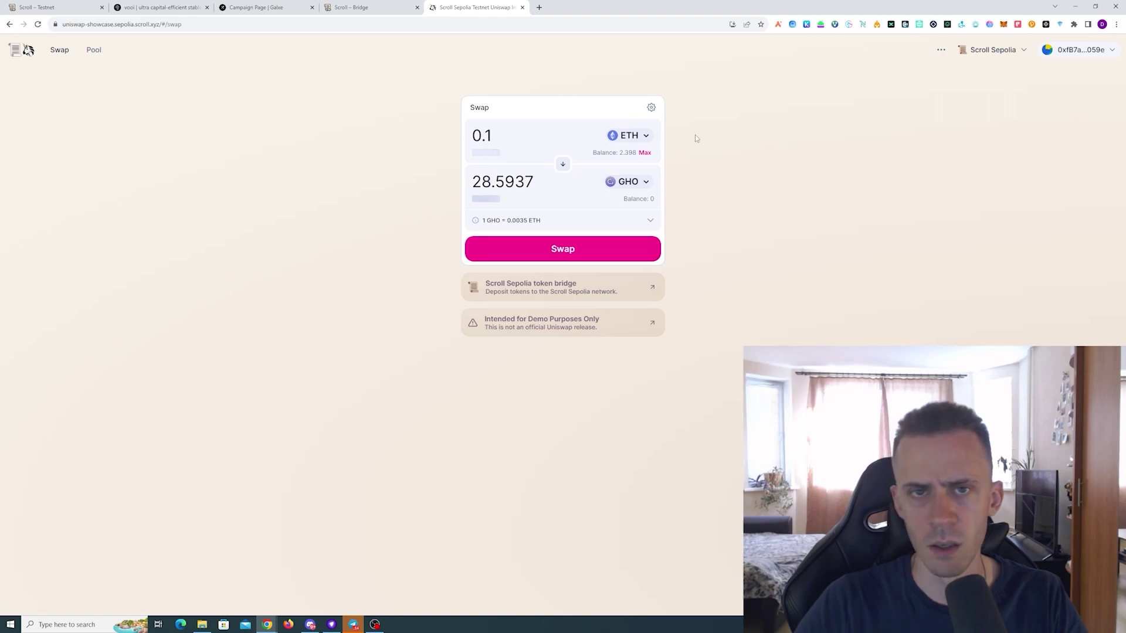
# - Swap 0.1 ETH for GHO, leaving 28.69 GHO, and recheck the slippage setting
pyautogui.click(570, 244)
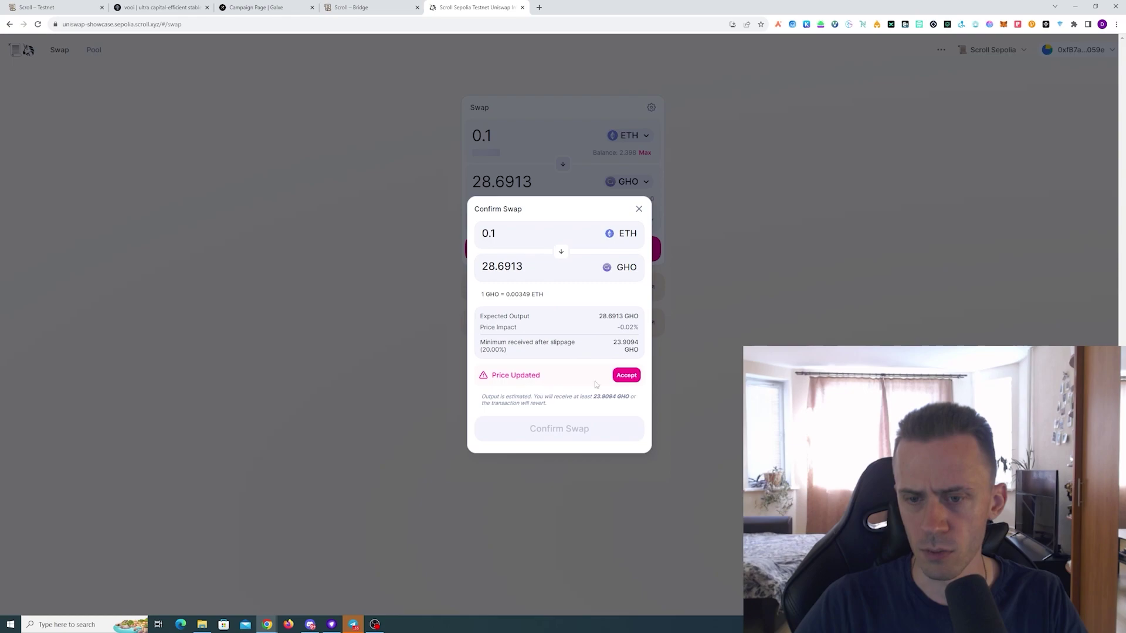
pyautogui.click(623, 378)
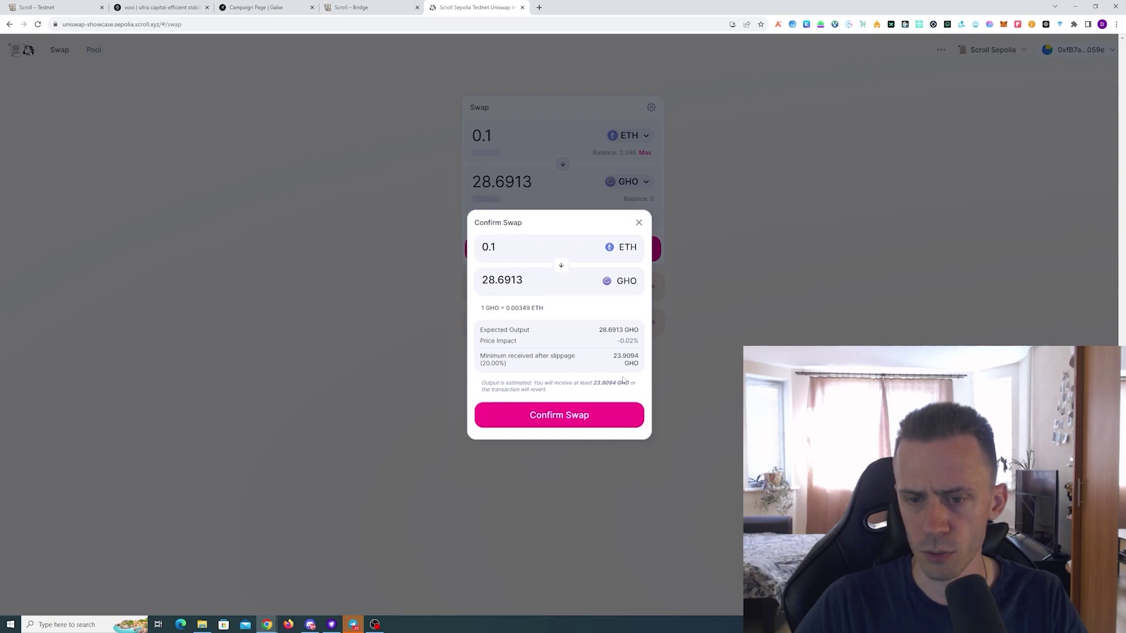
pyautogui.click(587, 417)
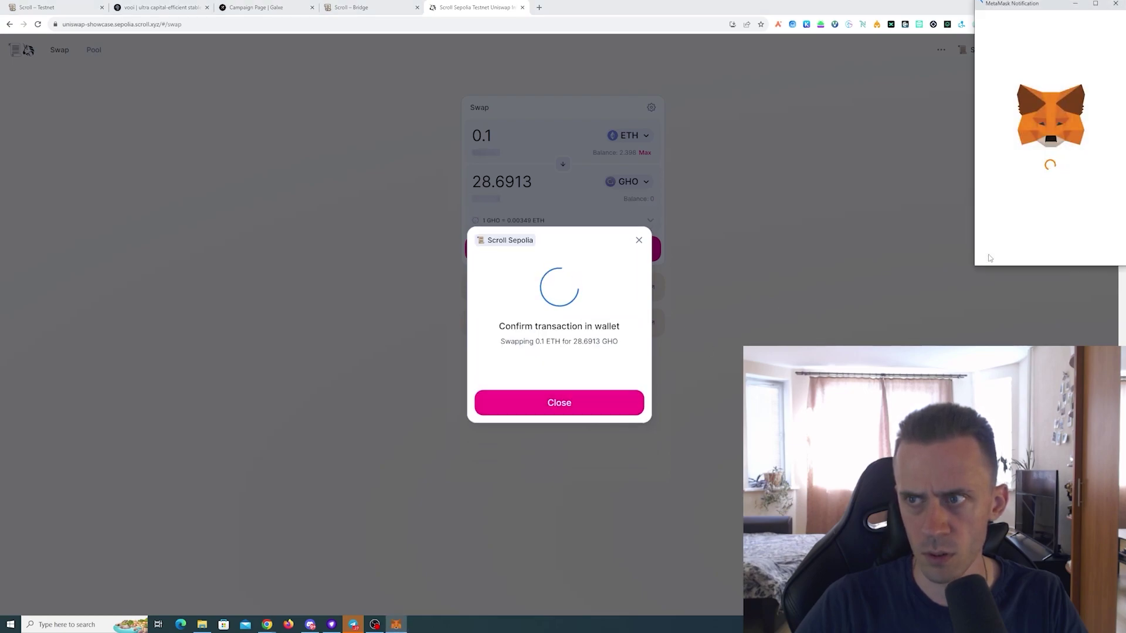
pyautogui.scroll(-3, 1086, 215)
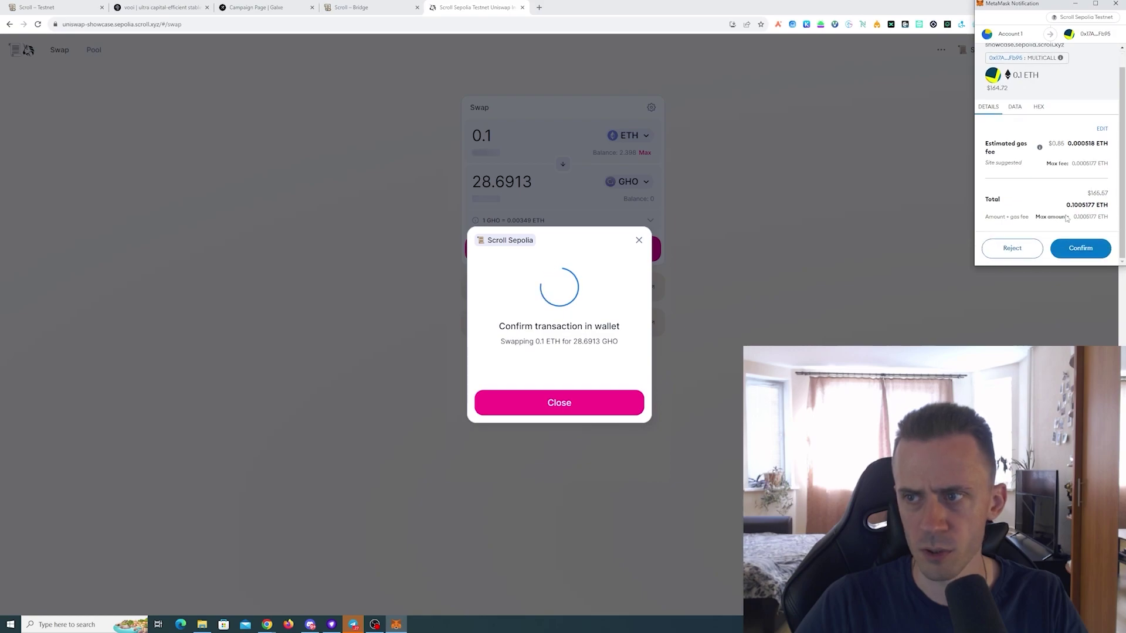
pyautogui.click(1081, 248)
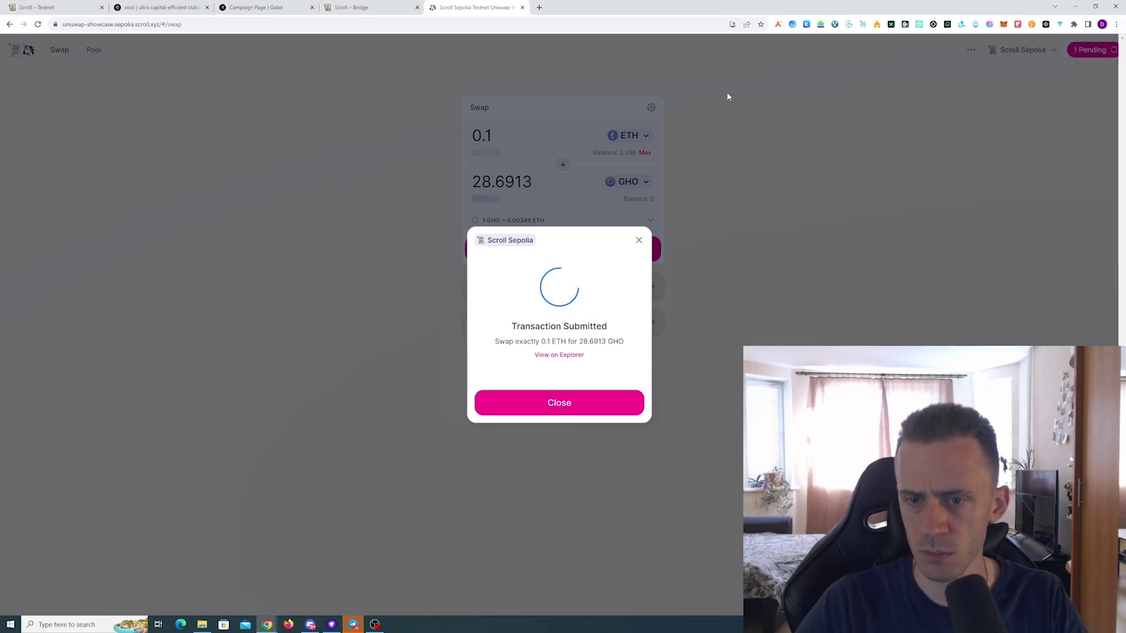
pyautogui.click(601, 404)
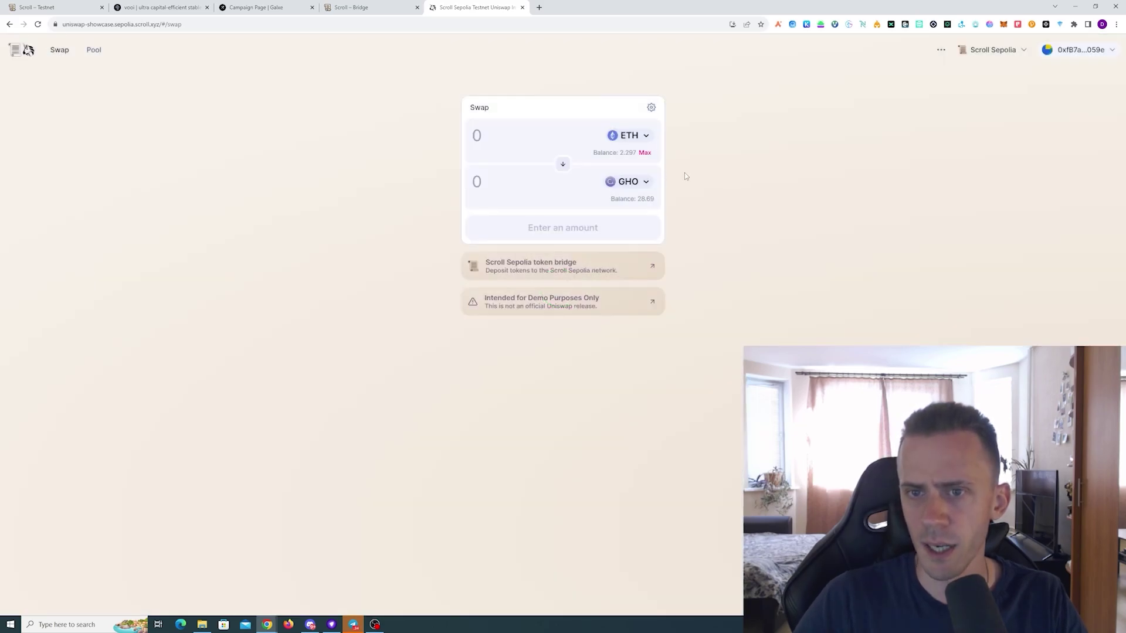
pyautogui.click(651, 110)
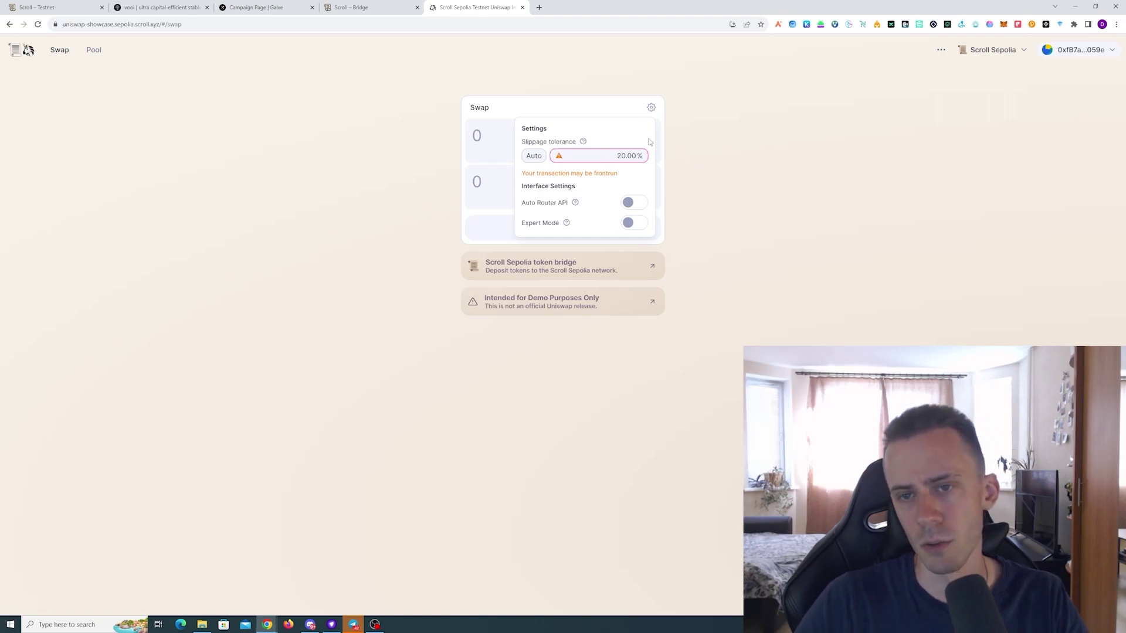
# - Set up a new full-range GHO/ETH 0.3% position depositing the entire GHO balance
pyautogui.click(624, 63)
pyautogui.click(93, 49)
pyautogui.click(729, 109)
pyautogui.click(521, 186)
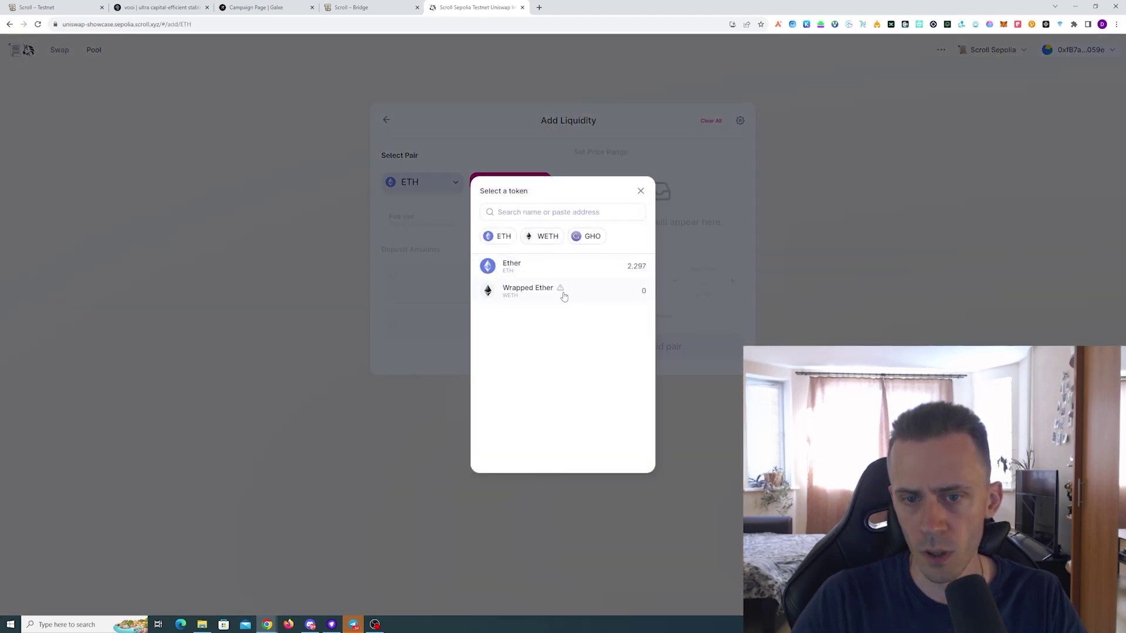
pyautogui.click(589, 237)
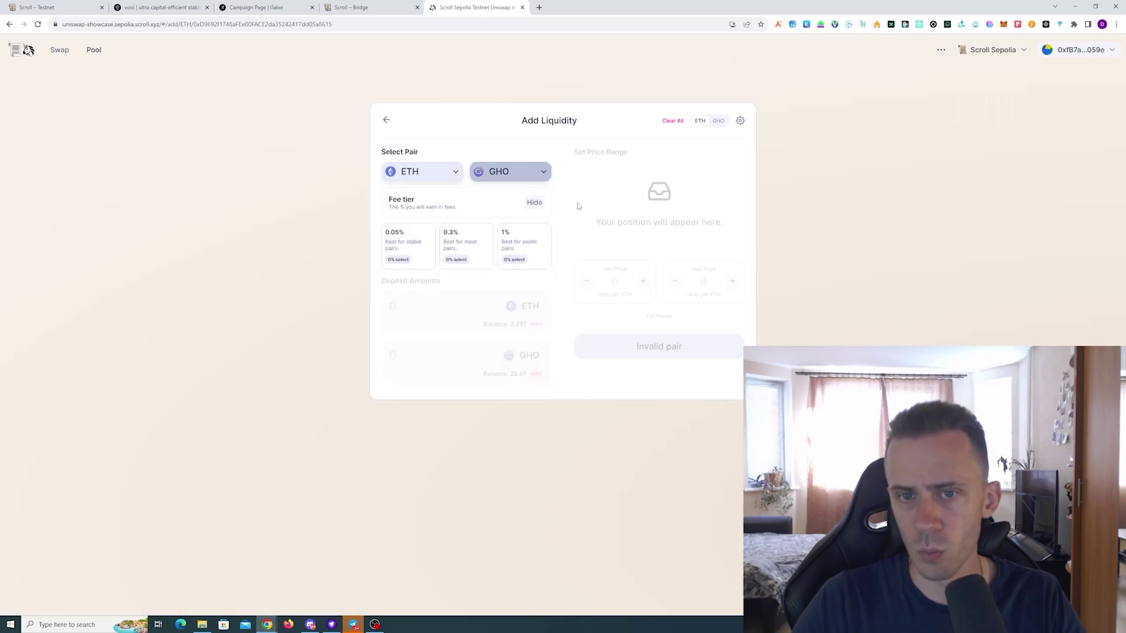
pyautogui.click(465, 241)
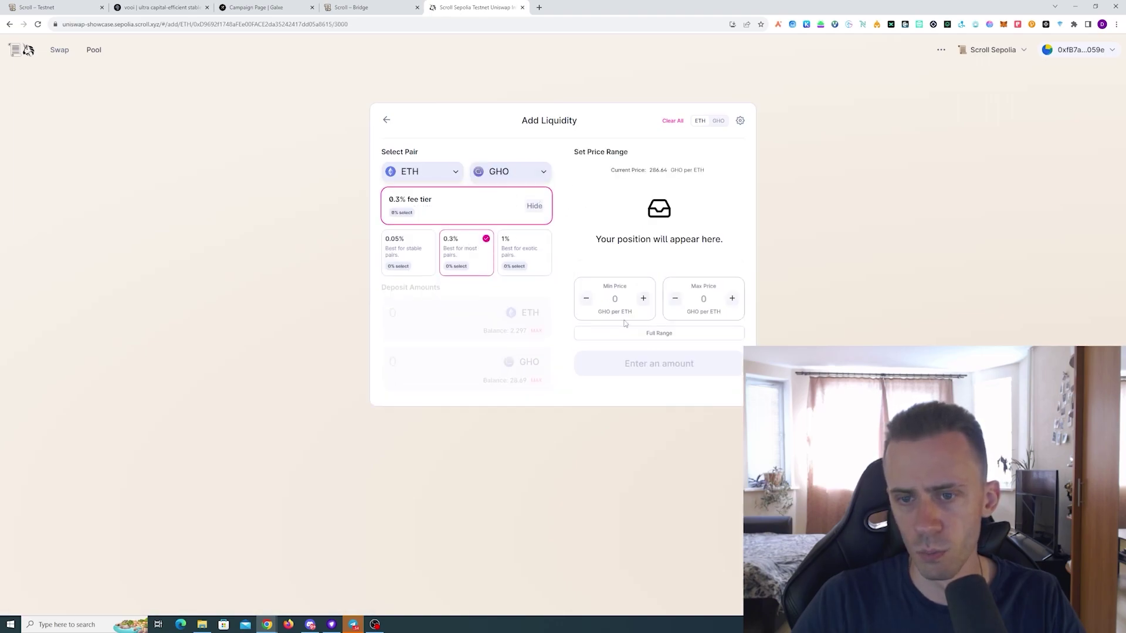
pyautogui.click(660, 334)
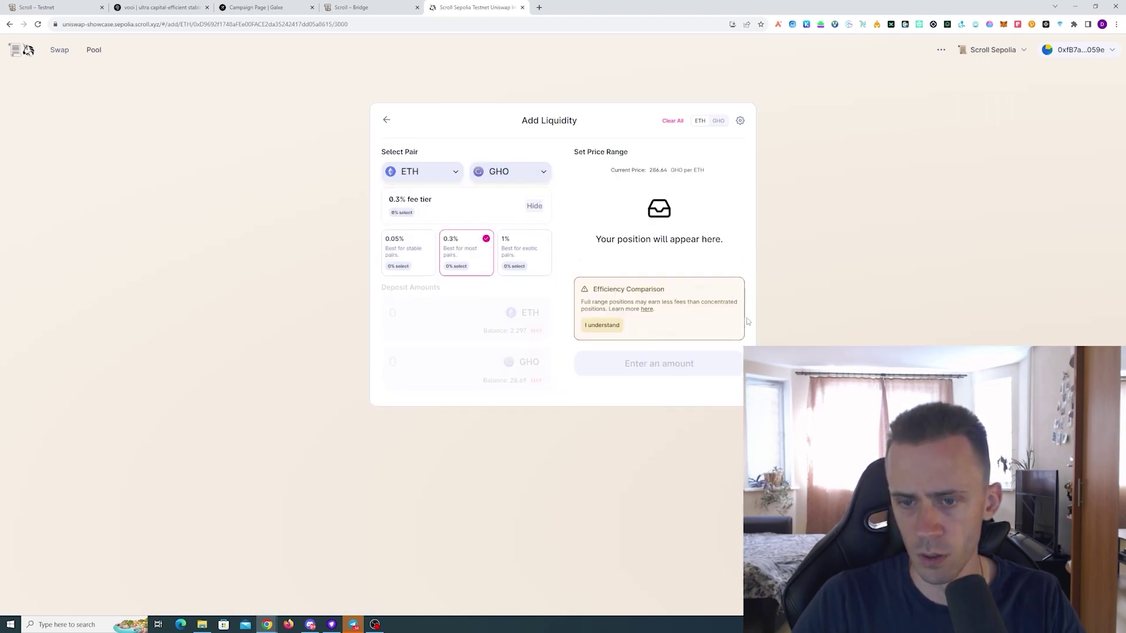
pyautogui.click(603, 325)
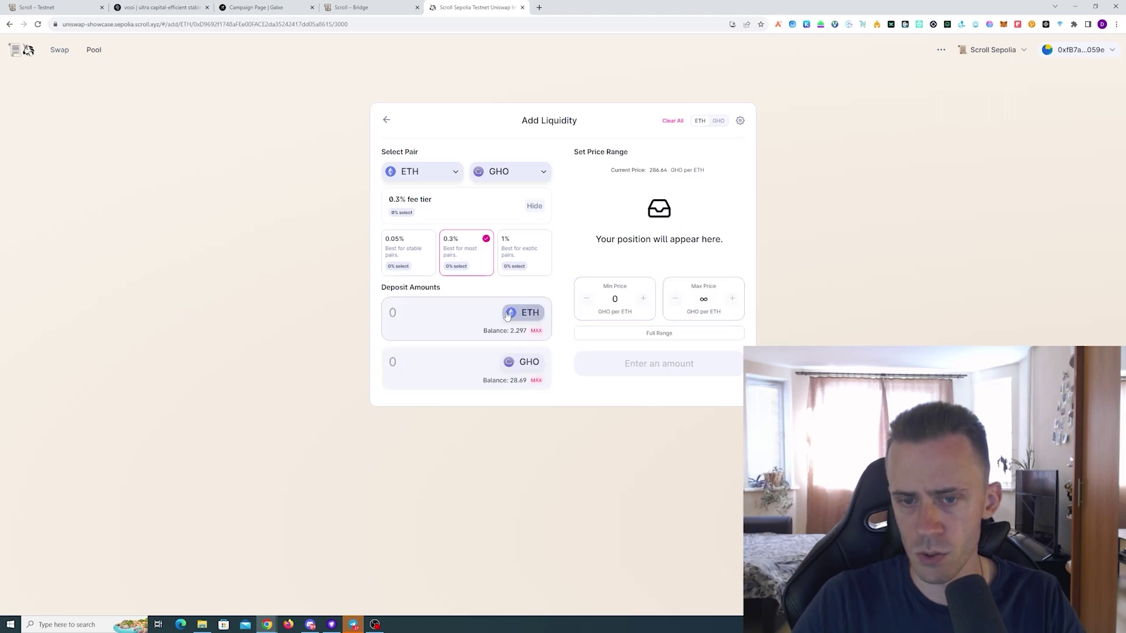
pyautogui.click(536, 380)
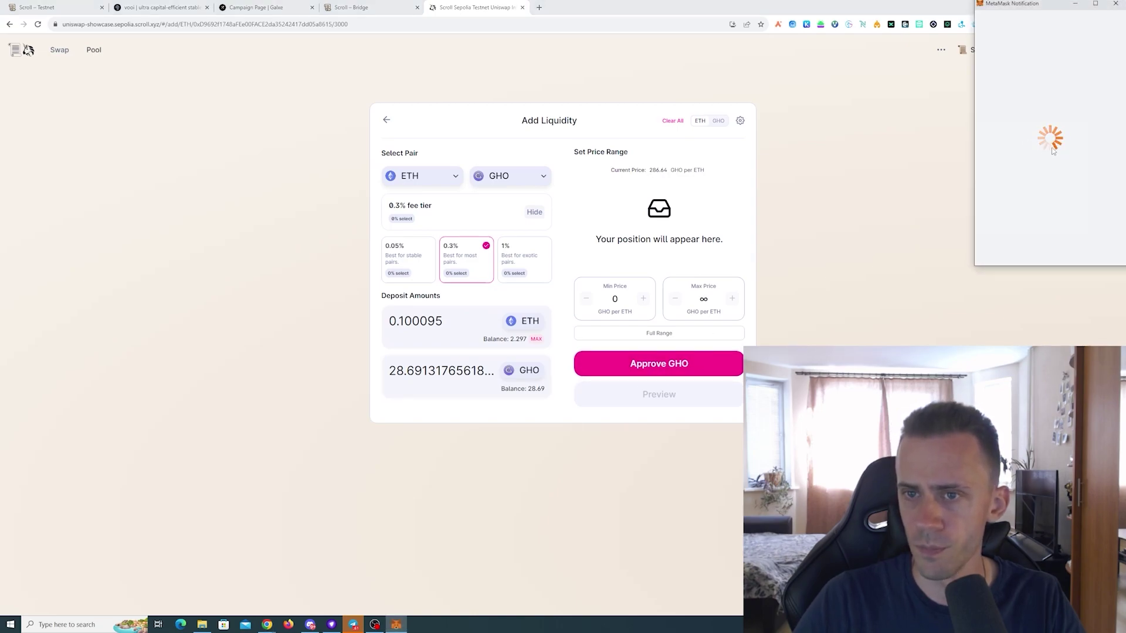
# - Approve GHO spending with the maximum spending cap in the wallet
pyautogui.click(1087, 186)
pyautogui.scroll(-2, 1079, 217)
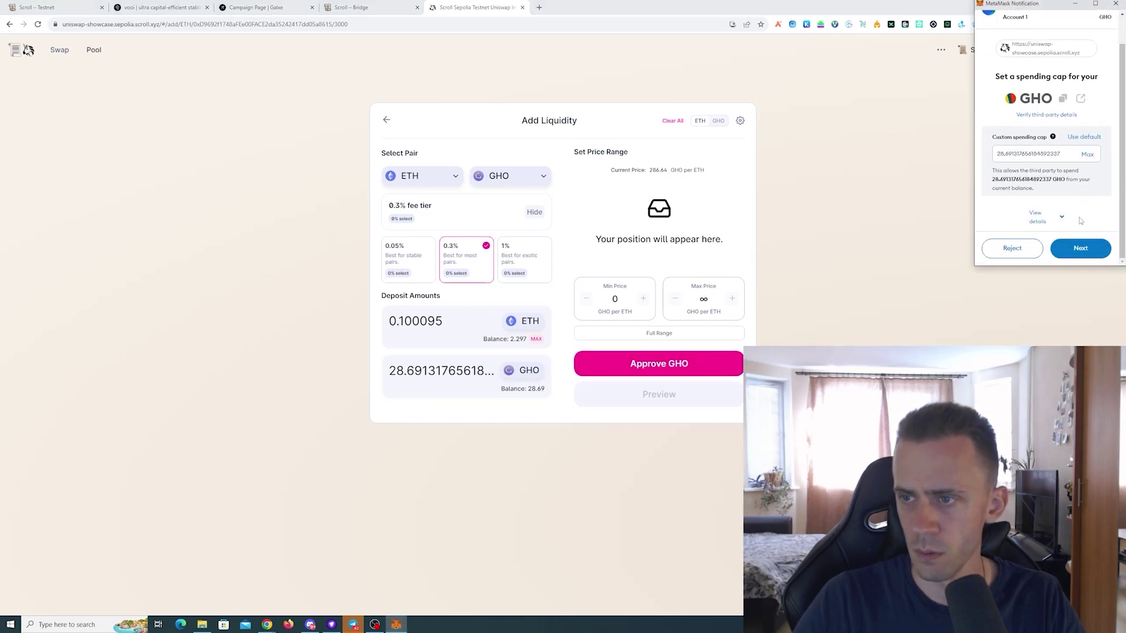
pyautogui.click(1081, 248)
pyautogui.click(1081, 248)
# - Add the GHO/ETH liquidity, approve it in the wallet, and return to Pools
pyautogui.click(692, 365)
pyautogui.click(577, 447)
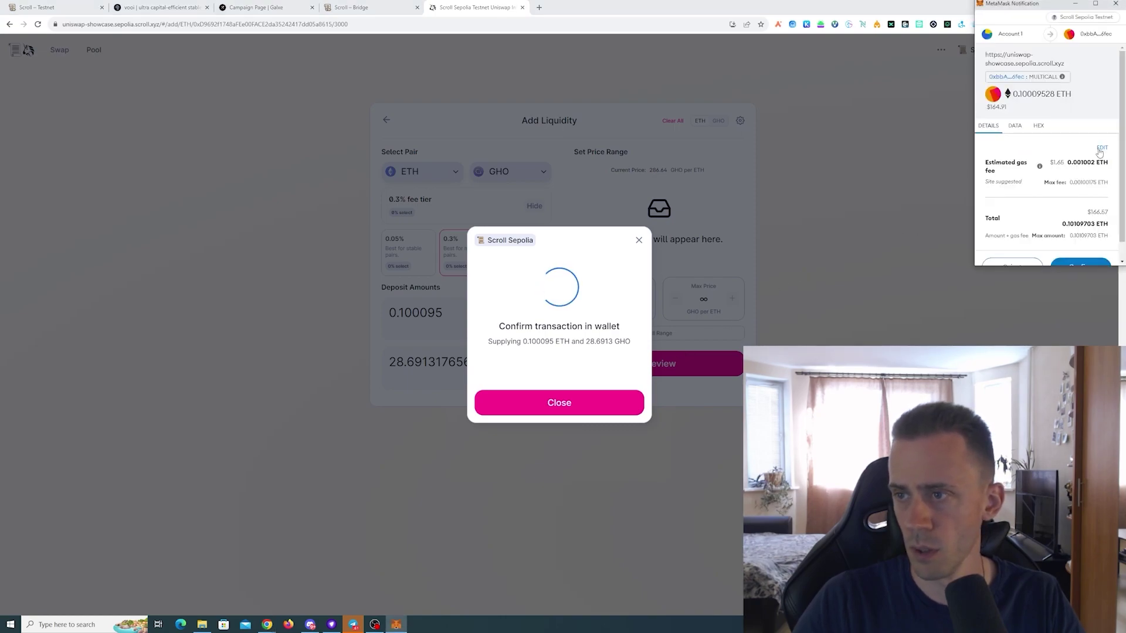
pyautogui.scroll(-1, 1099, 154)
pyautogui.click(1094, 250)
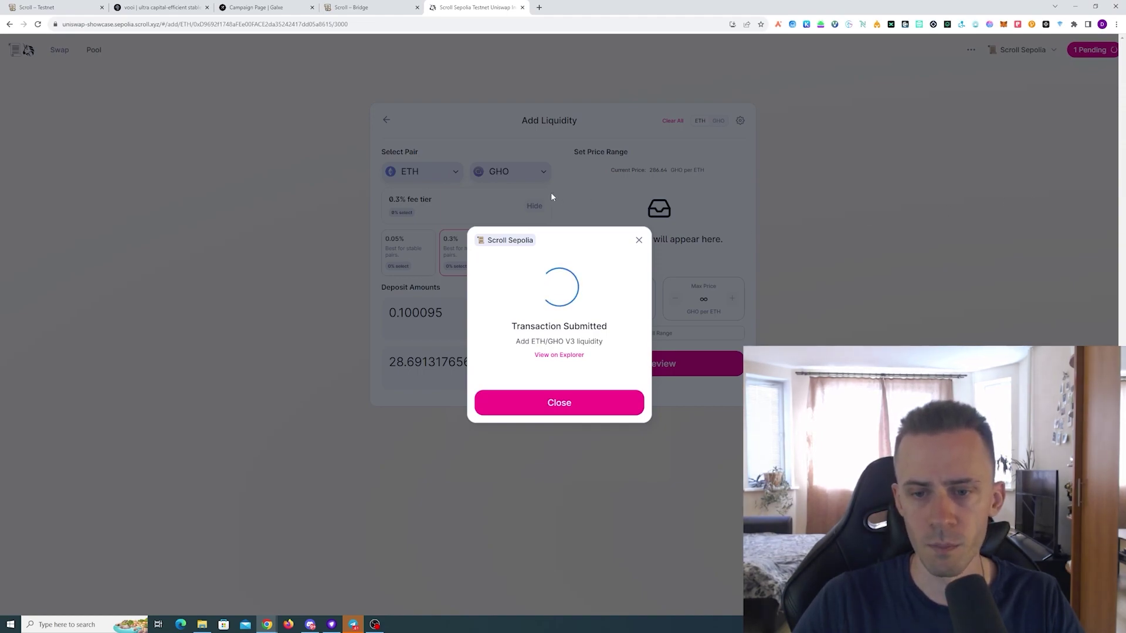
pyautogui.click(592, 403)
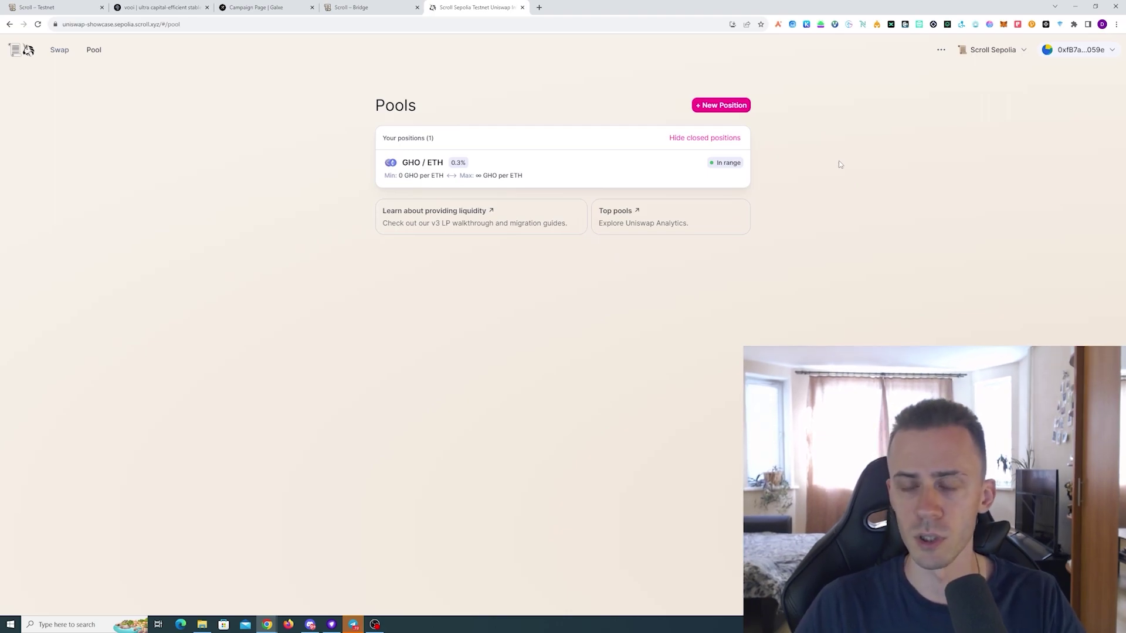
# - Remove 50% of the GHO/ETH position, about 0.05 ETH and 14.3 GHO
pyautogui.click(680, 170)
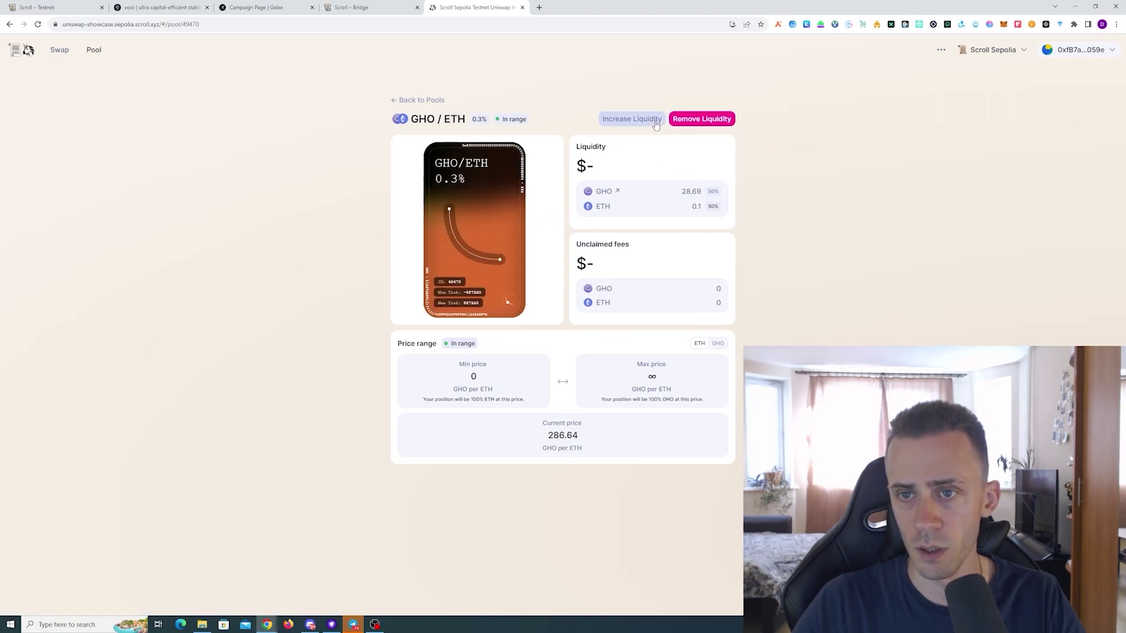
pyautogui.click(711, 122)
pyautogui.click(576, 155)
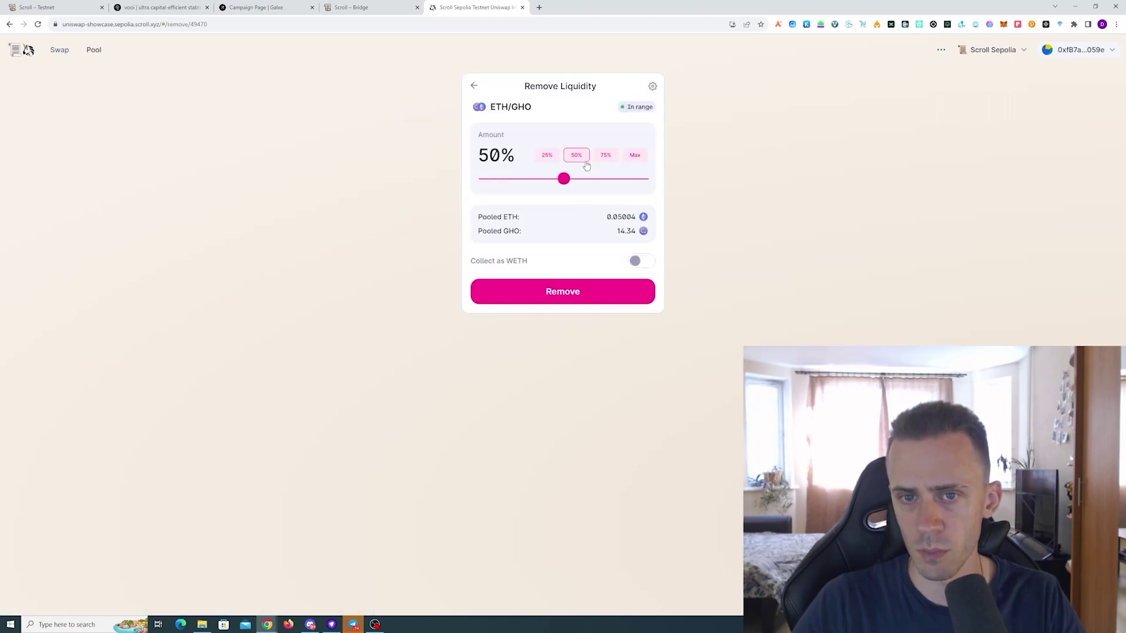
pyautogui.click(562, 294)
pyautogui.click(572, 345)
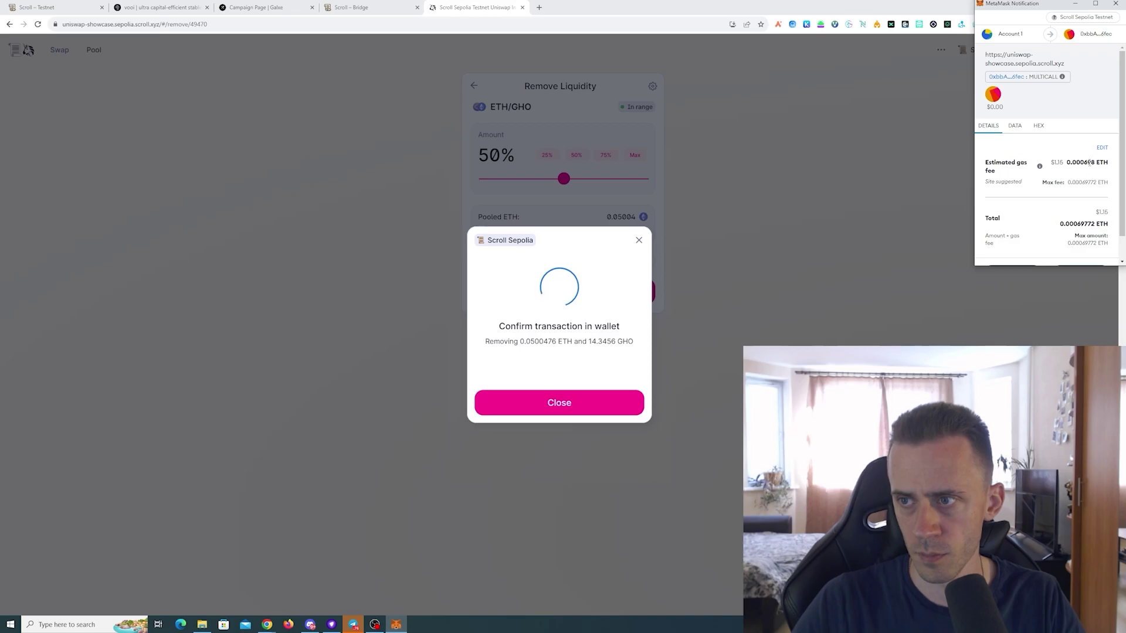
pyautogui.scroll(-2, 1090, 160)
pyautogui.click(1080, 248)
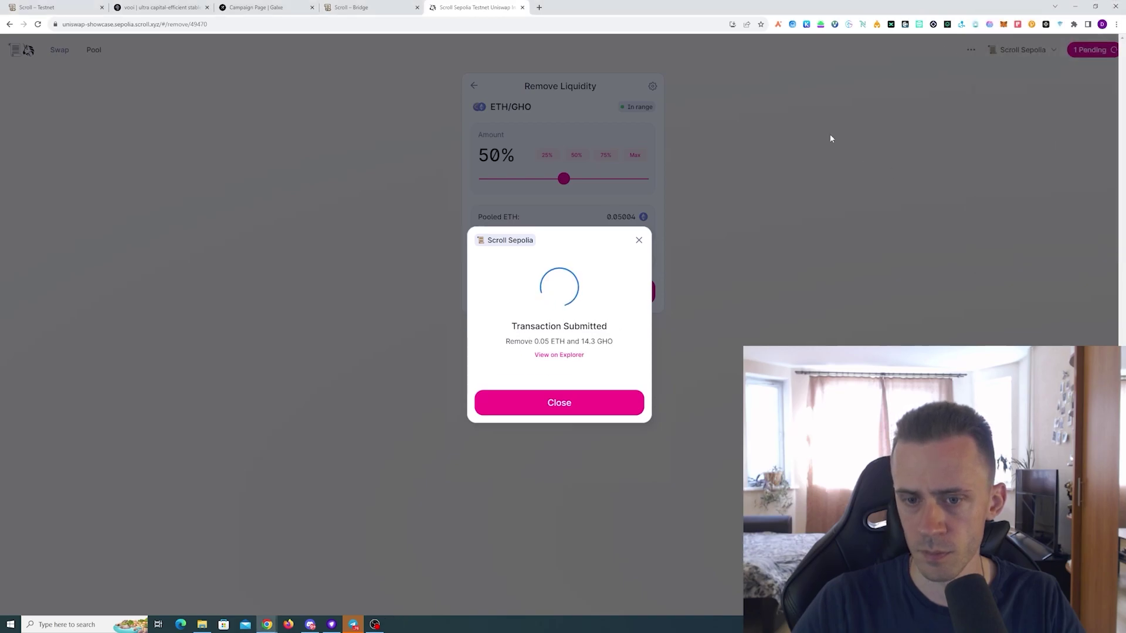
pyautogui.click(567, 407)
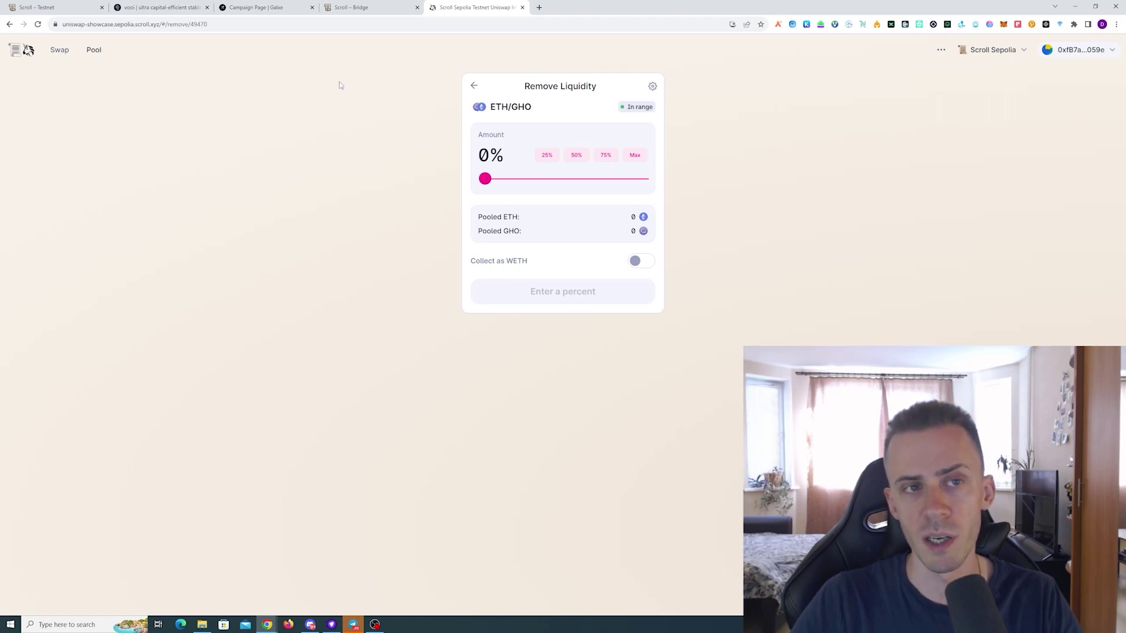
# - Switch to the Vooi swap page and confirm it stays on Scroll Sepolia
pyautogui.hotkey('ctrl', '2')
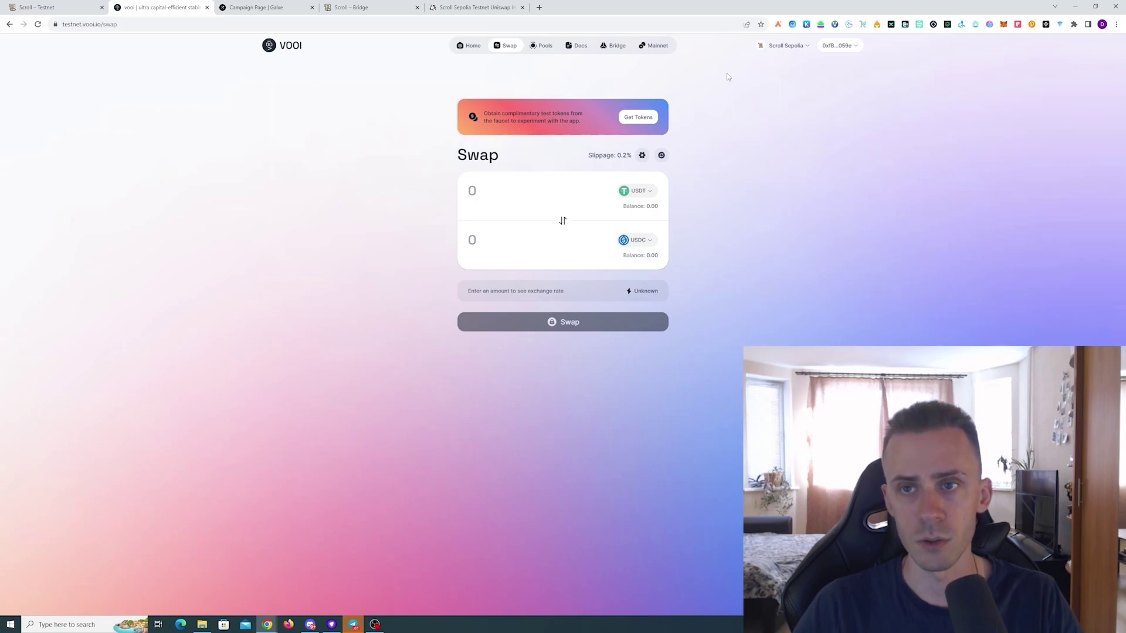
pyautogui.click(801, 47)
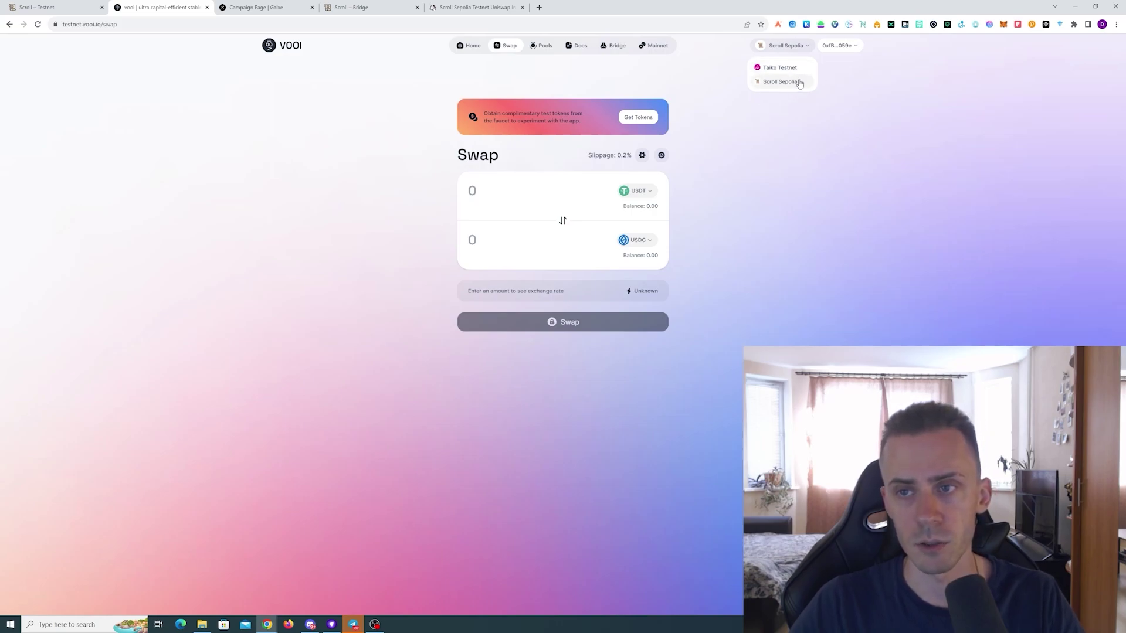
pyautogui.click(897, 100)
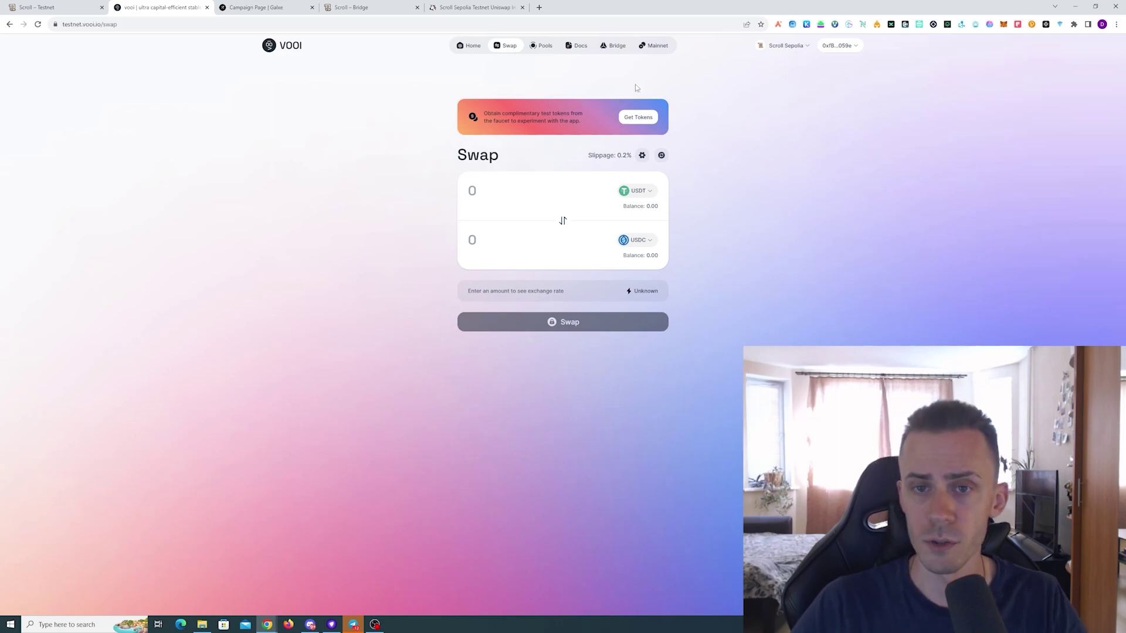
# - Claim 100 test USDT from the Vooi faucet and confirm it in MetaMask
pyautogui.click(638, 117)
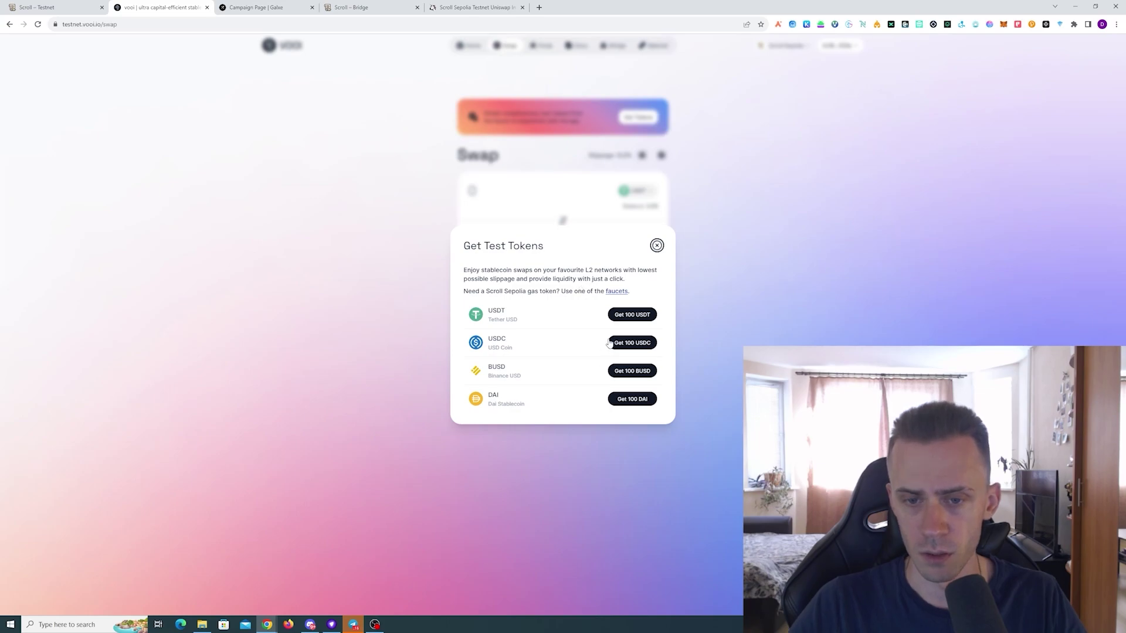
pyautogui.click(631, 315)
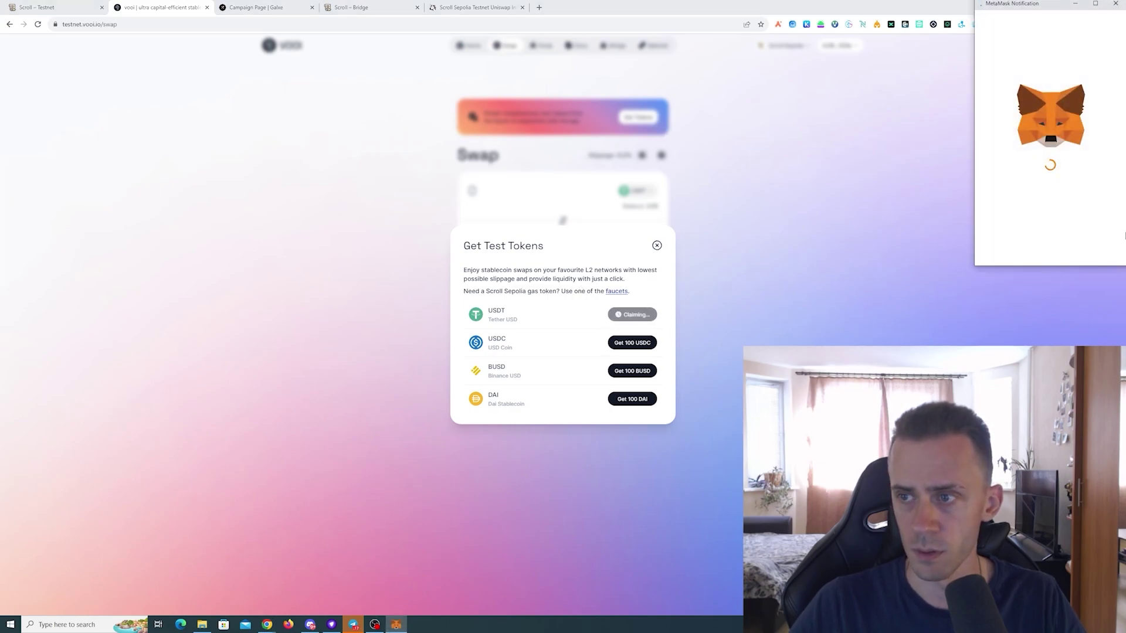
pyautogui.click(1085, 248)
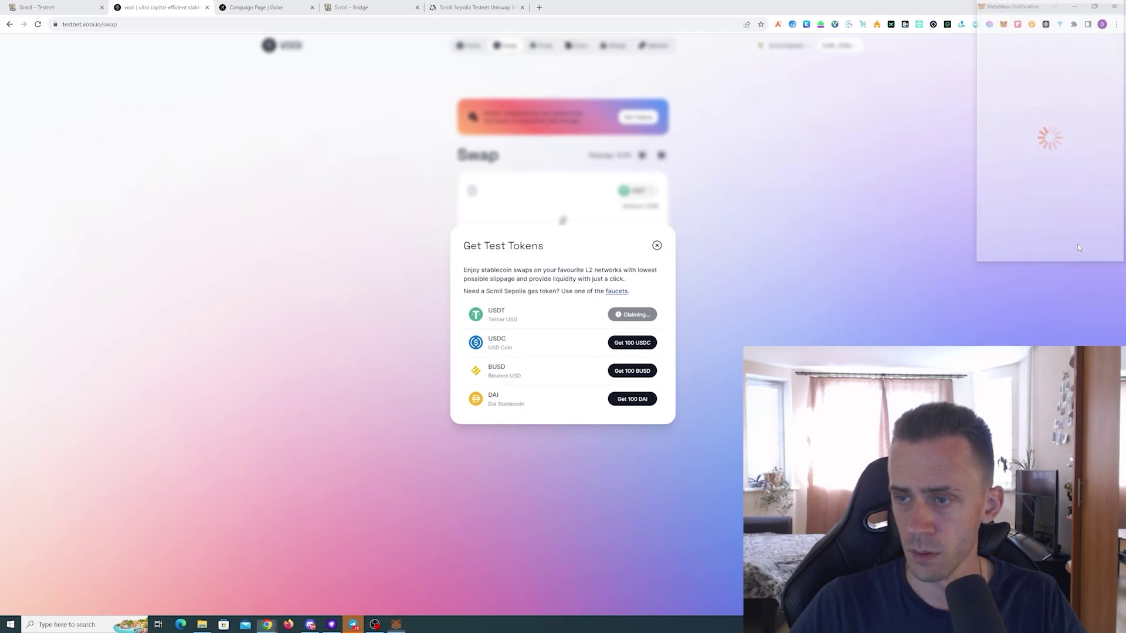
# - Enter the full 100 USDT as the swap amount (quoting 99.98 USDC) and start the approval
pyautogui.click(657, 246)
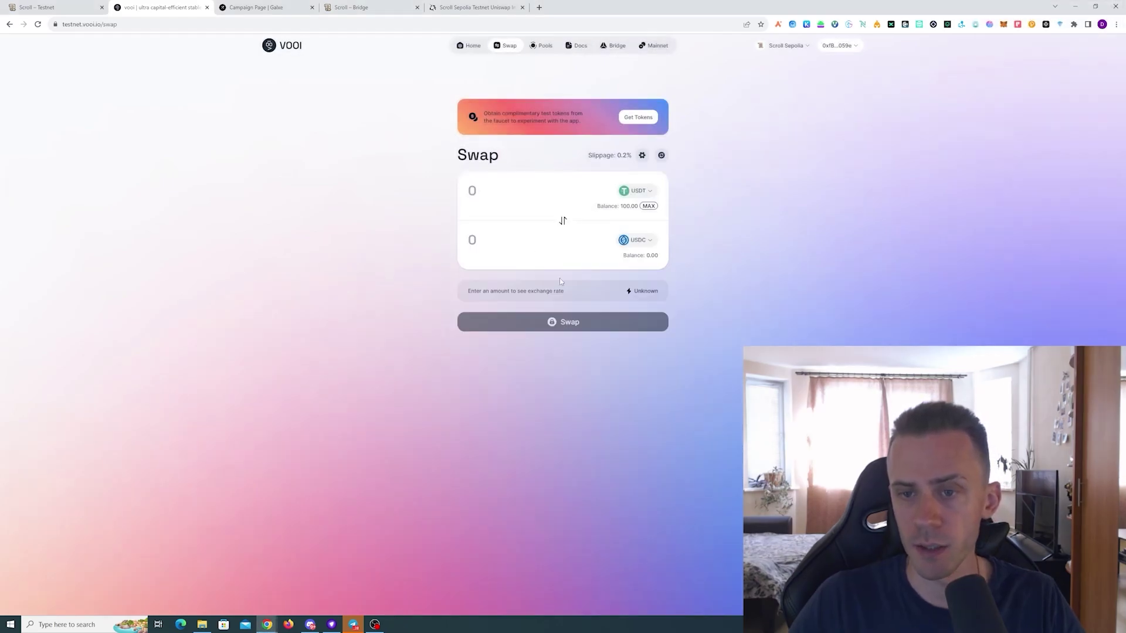
pyautogui.click(649, 206)
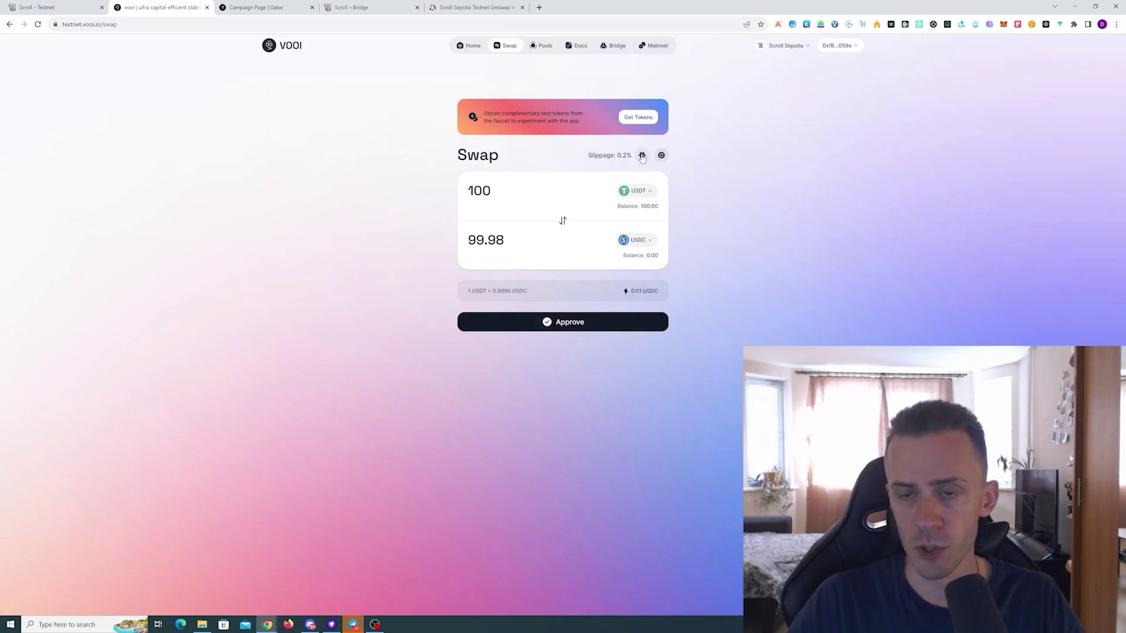
pyautogui.click(575, 327)
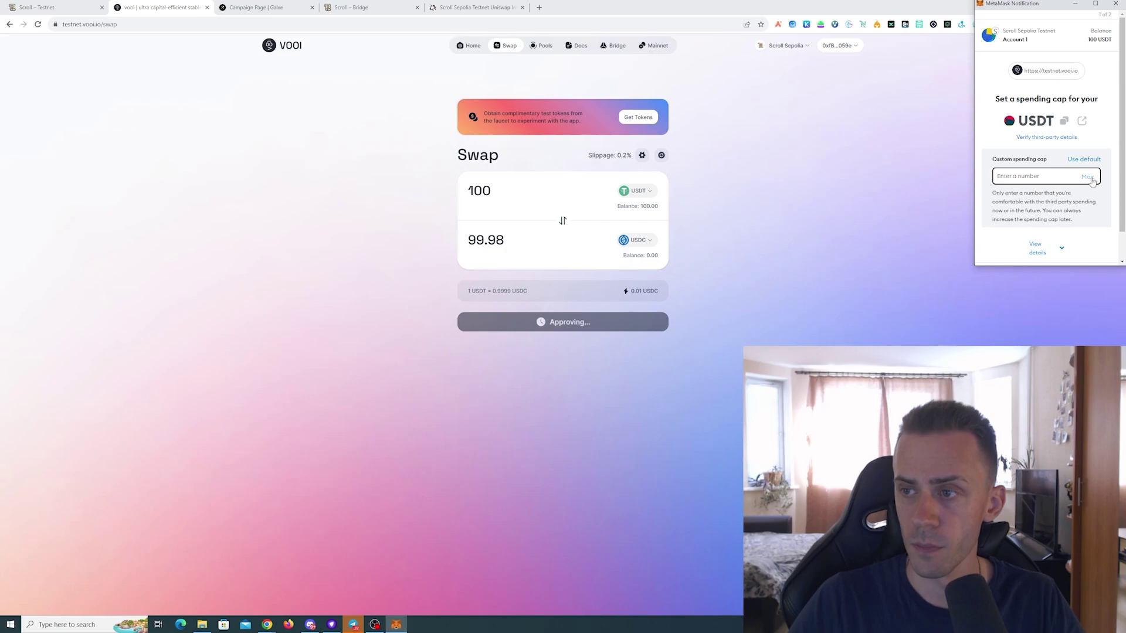
# - Approve the 100 USDT spending cap, then confirm the swap into 99.989 USDC
pyautogui.click(1080, 257)
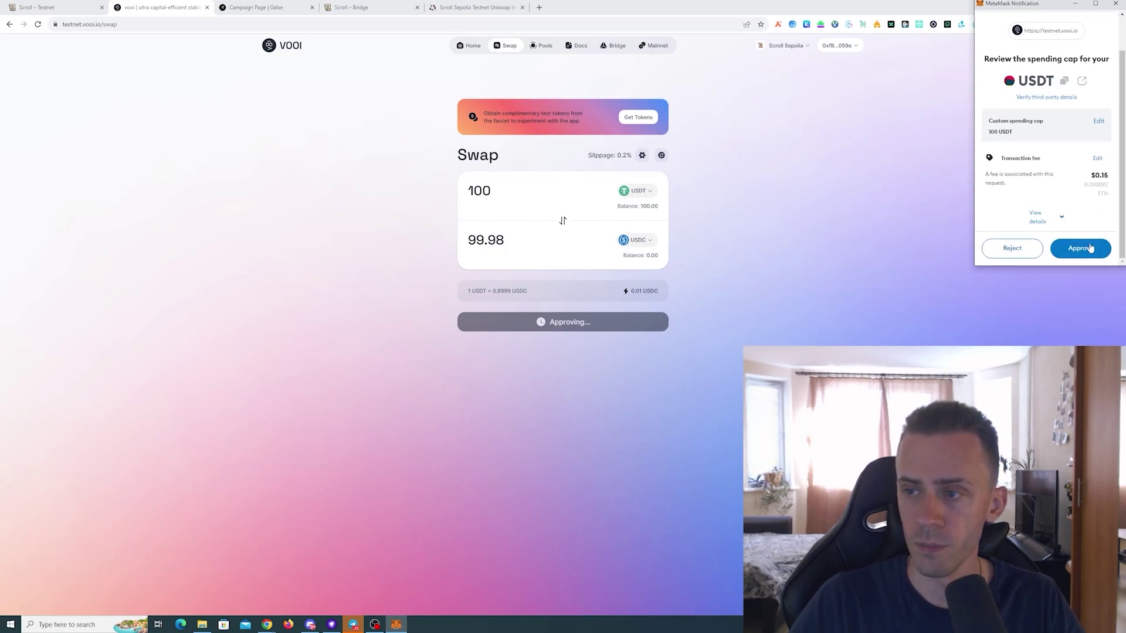
pyautogui.click(1080, 248)
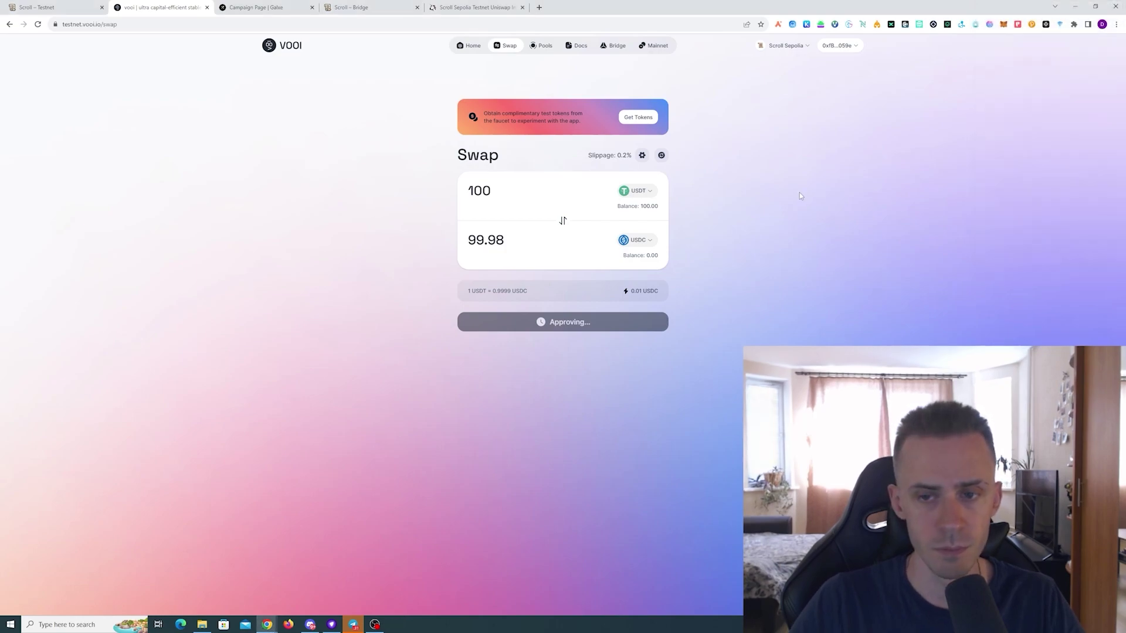
pyautogui.click(574, 322)
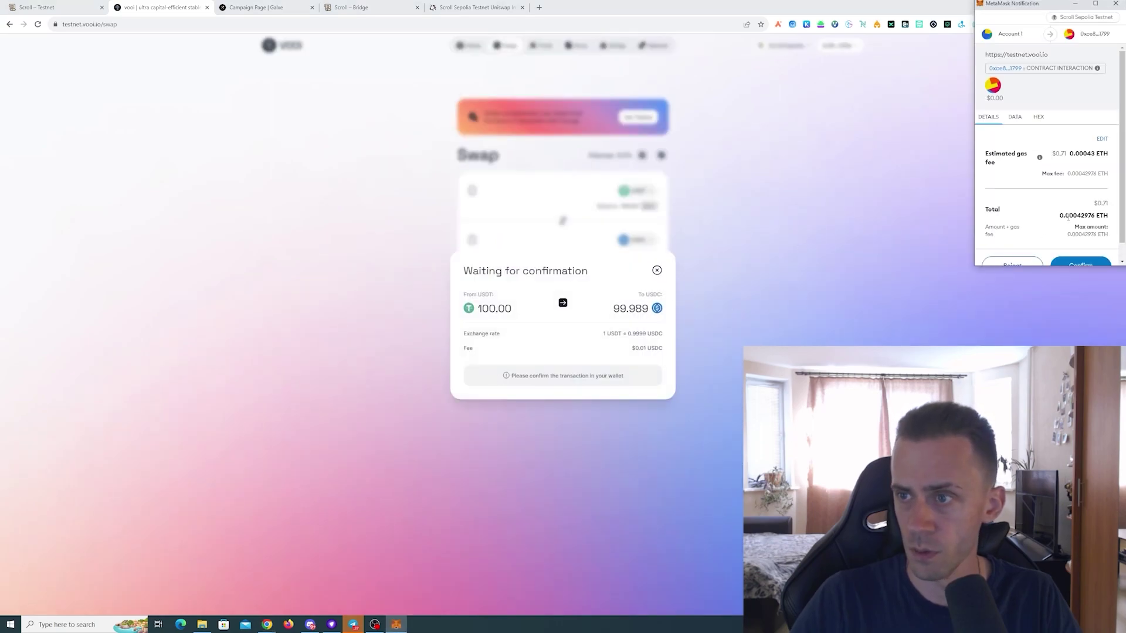
pyautogui.scroll(-2, 1075, 216)
pyautogui.click(1079, 246)
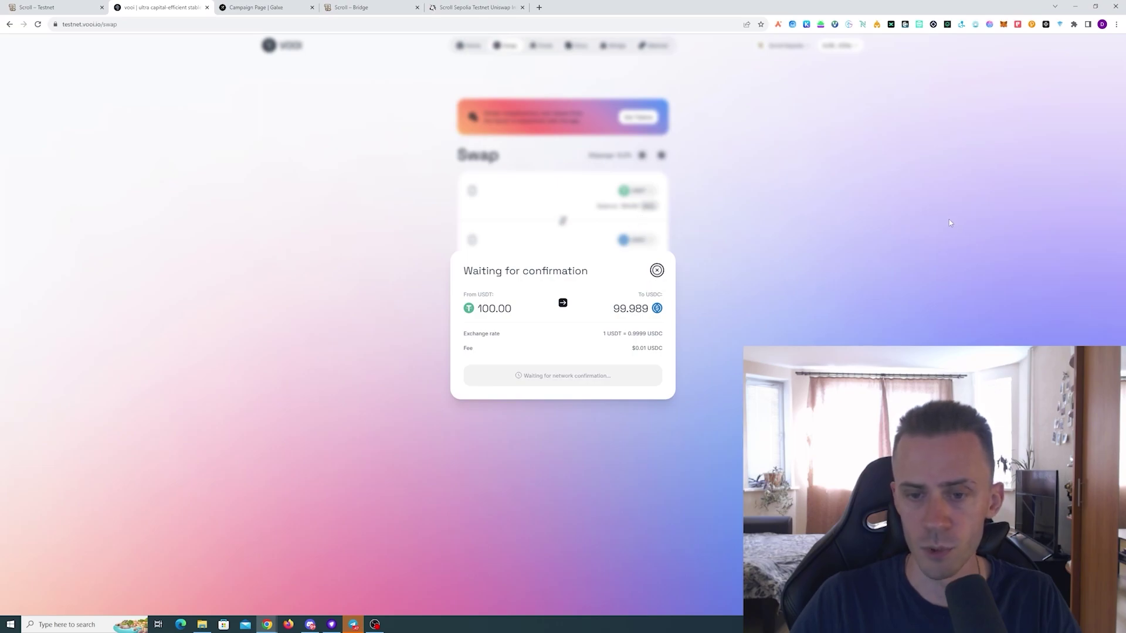
pyautogui.click(706, 362)
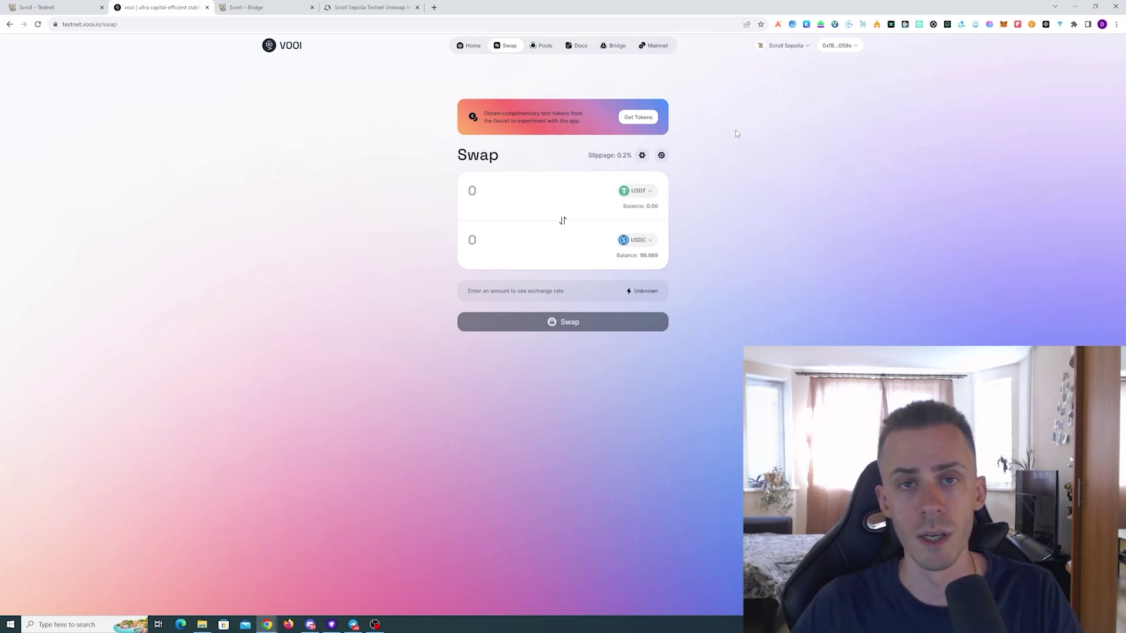
# - Check the Scroll Bridge history to see that the 0.05 ETH withdrawal's claim is still pending
pyautogui.click(275, 4)
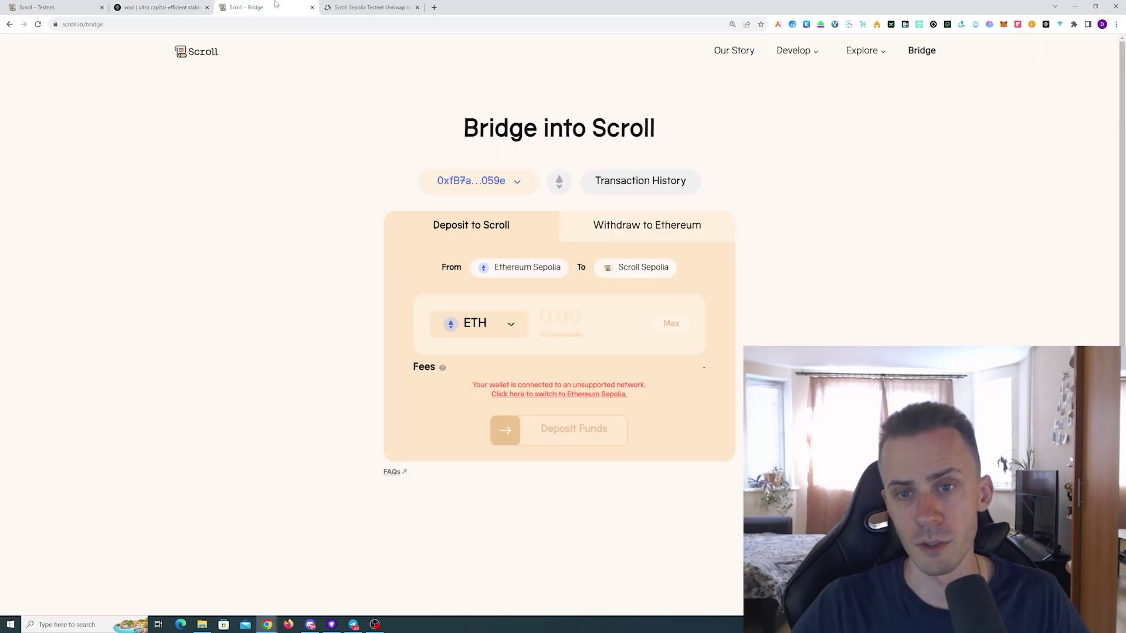
pyautogui.click(639, 181)
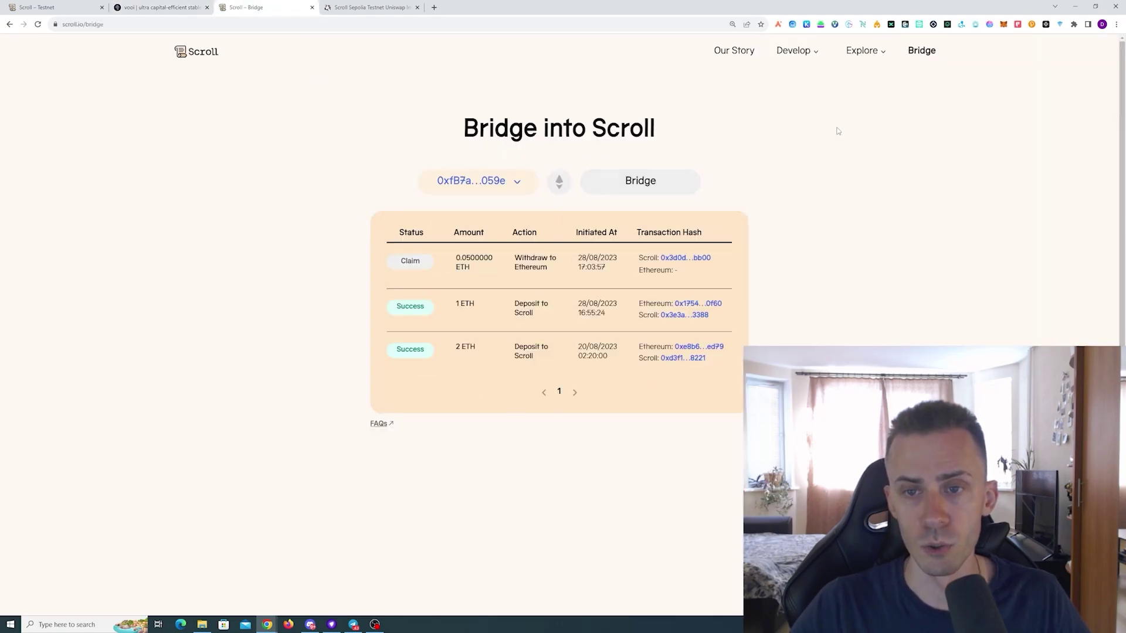
pyautogui.moveTo(419, 265)
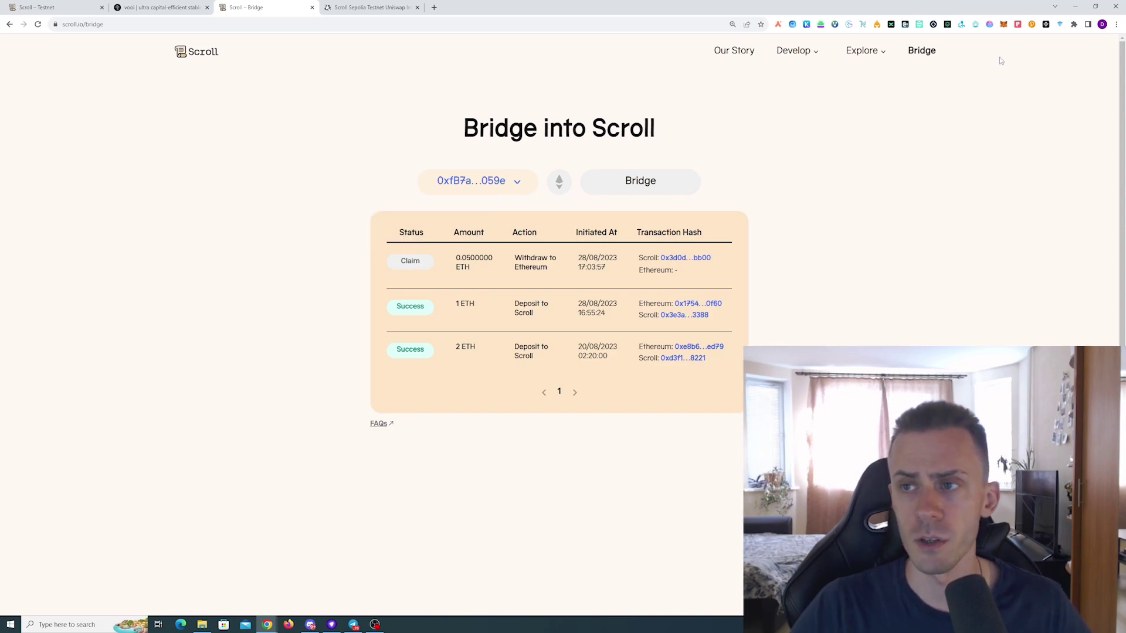
# - Send 0.1 ETH from the MetaMask account to its own pasted address
pyautogui.click(1004, 26)
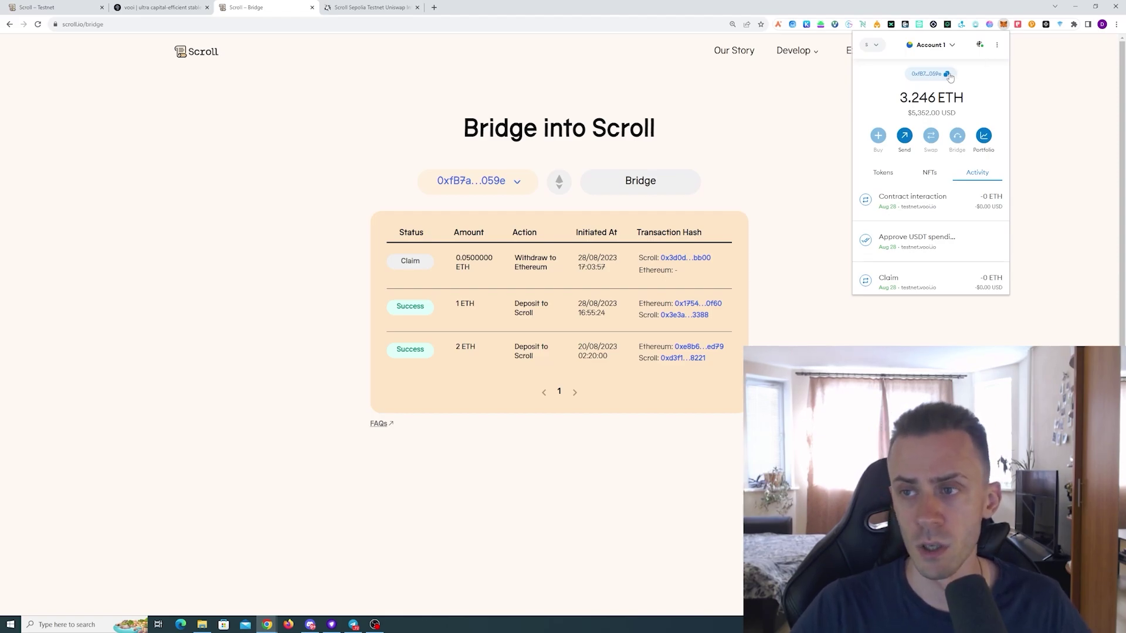
pyautogui.click(905, 136)
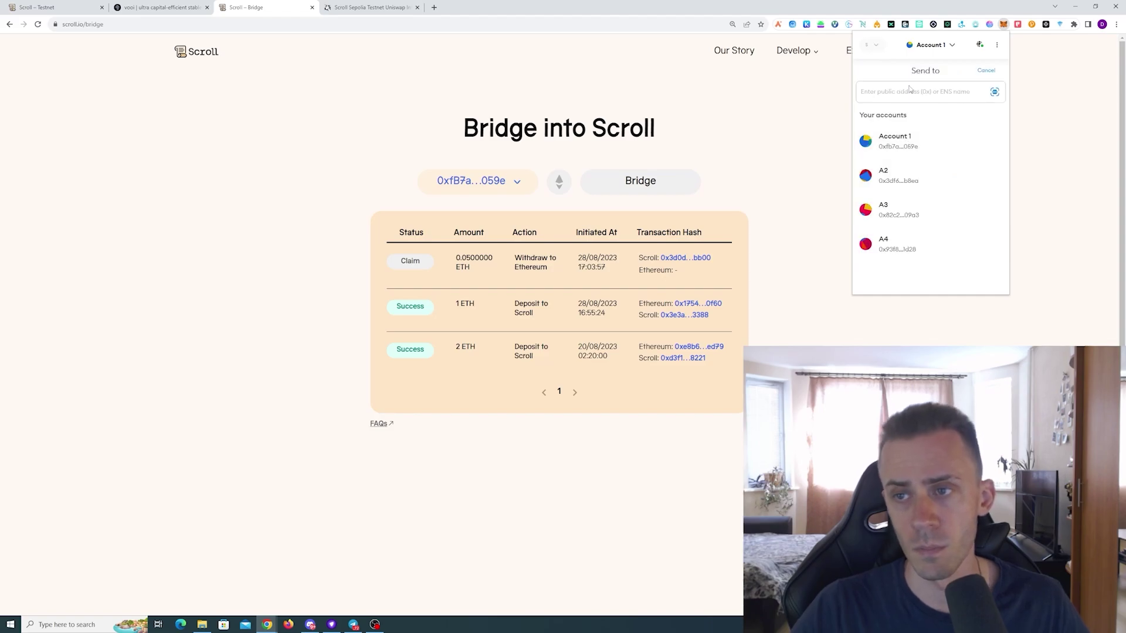
pyautogui.hotkey('ctrl', 'v')
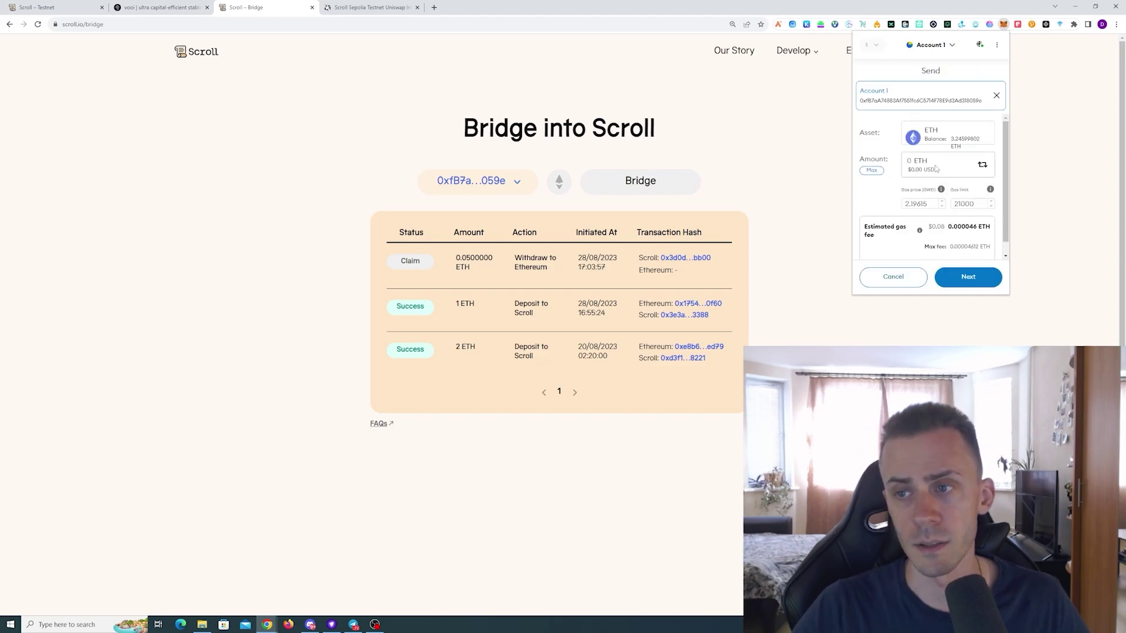
pyautogui.write('0.1')
pyautogui.click(976, 274)
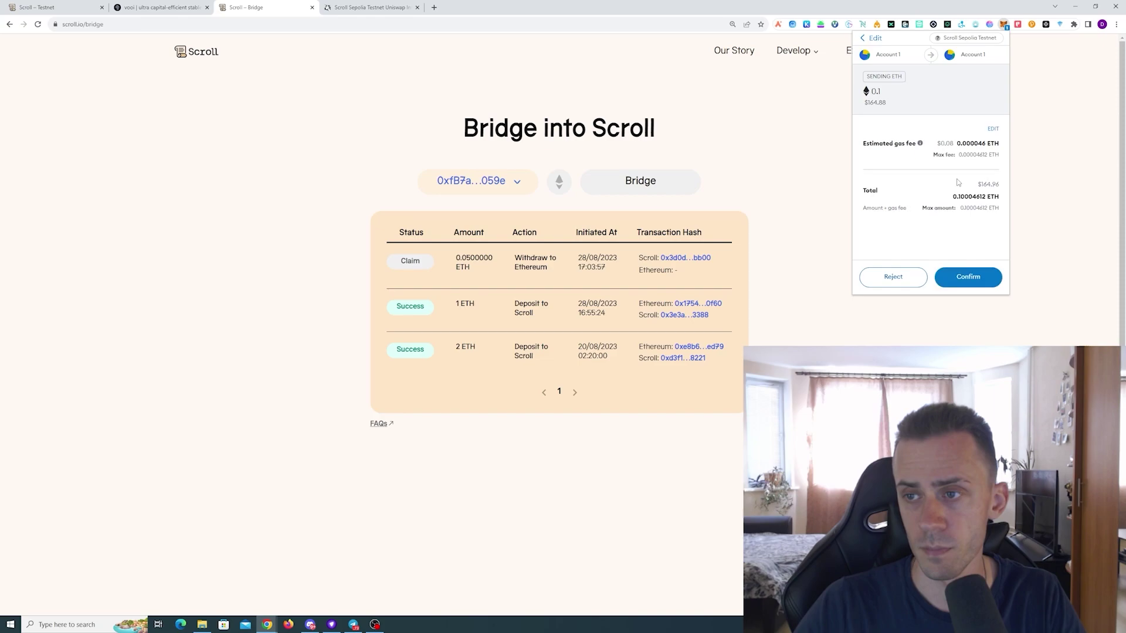
pyautogui.click(976, 277)
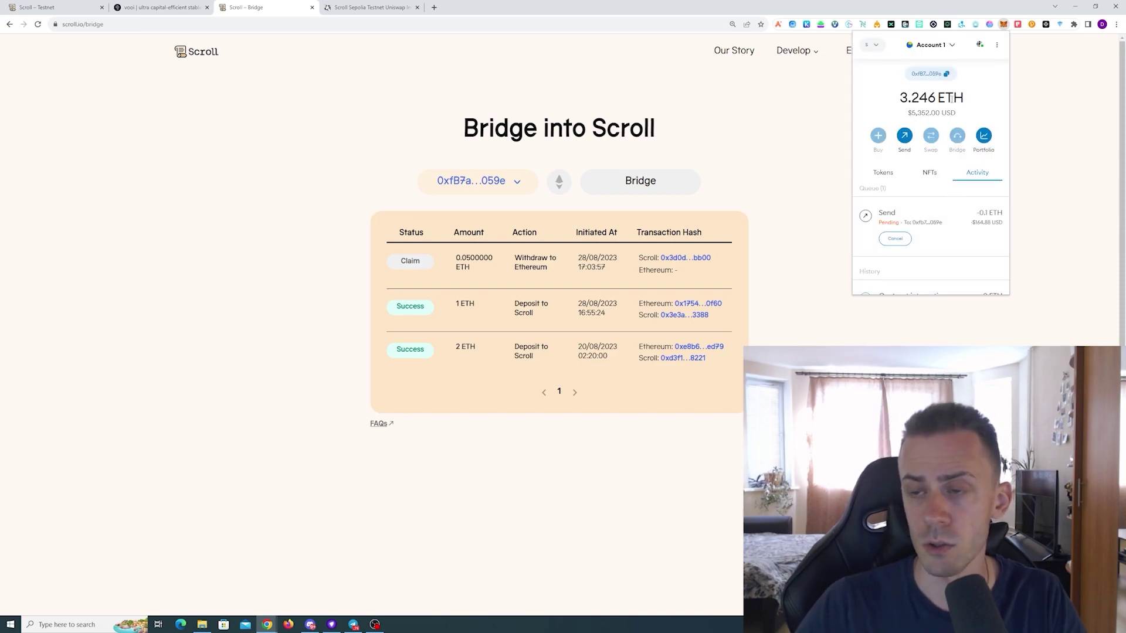
pyautogui.click(432, 79)
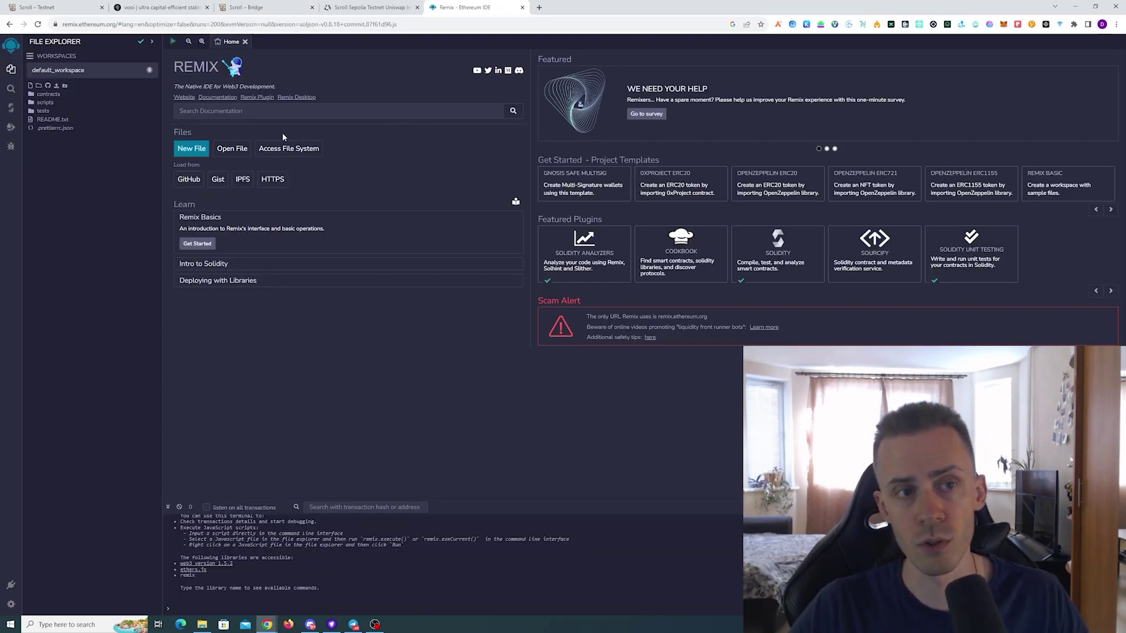
# - Open contracts/1_Storage.sol from the Remix File Explorer
pyautogui.click(49, 94)
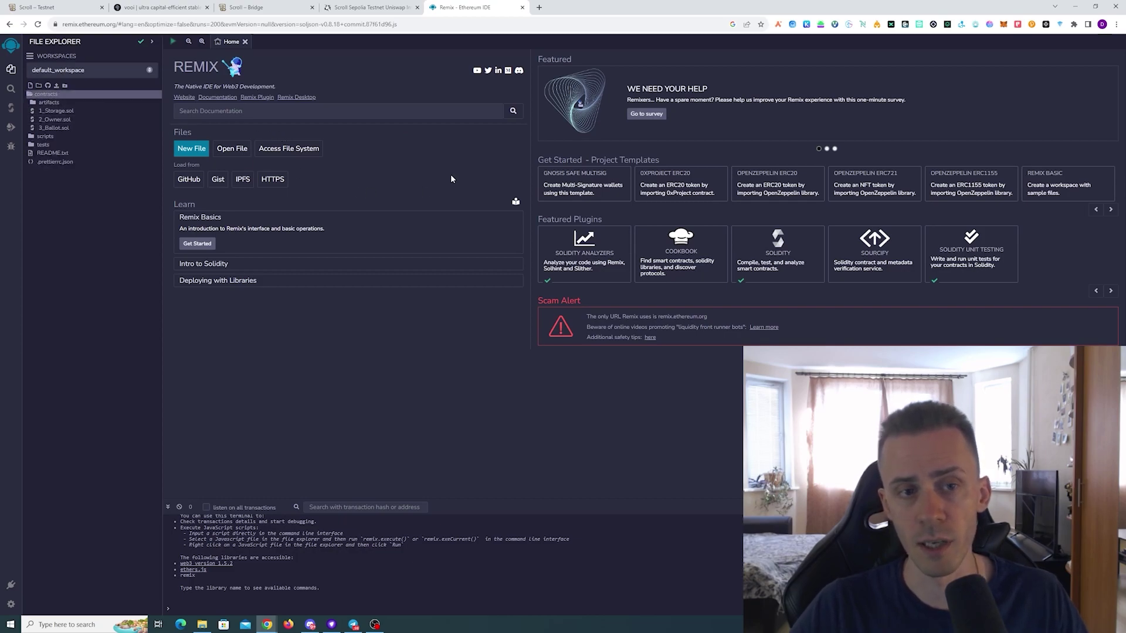
pyautogui.click(64, 103)
pyautogui.click(63, 95)
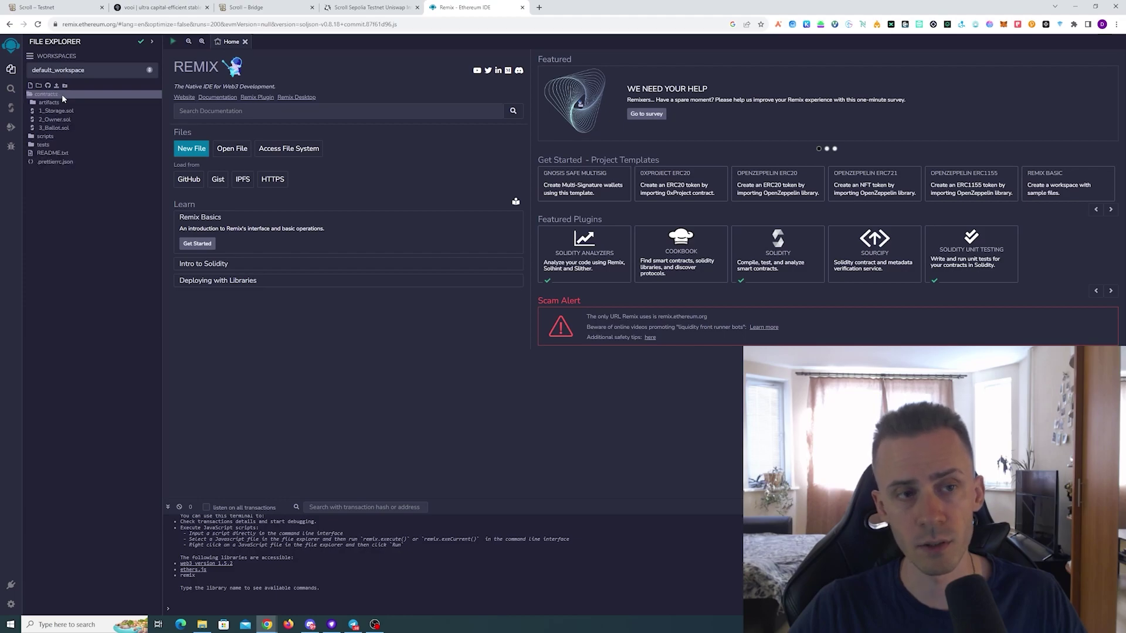
pyautogui.click(63, 95)
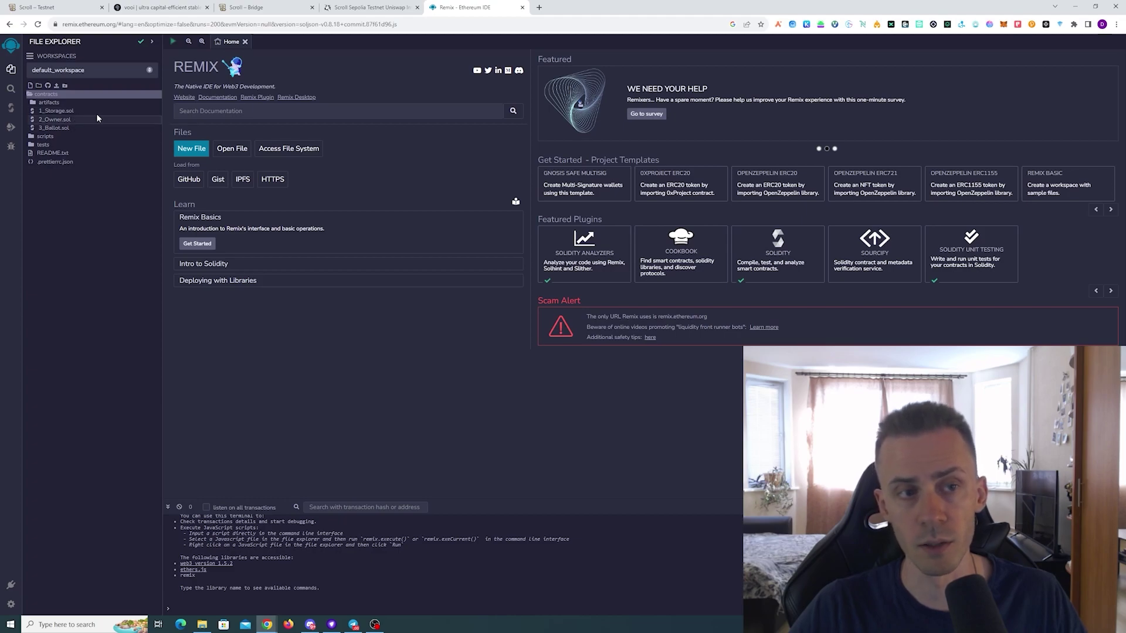
pyautogui.click(85, 111)
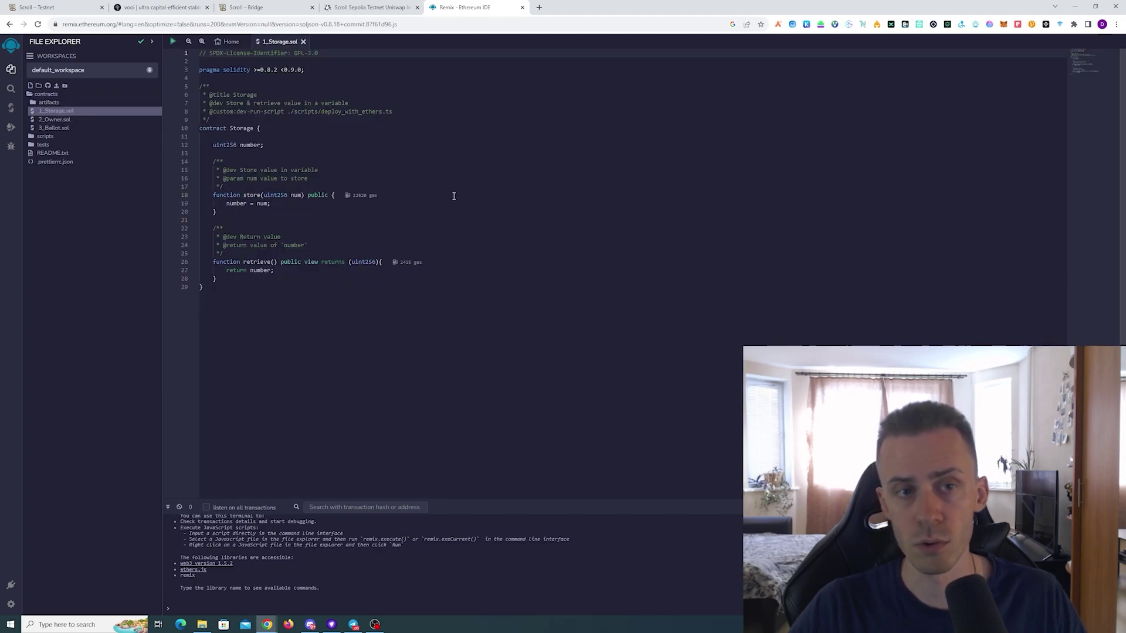
# - Compile 1_Storage.sol with Solidity compiler 0.8.20+commit.a1b79de6
pyautogui.click(17, 110)
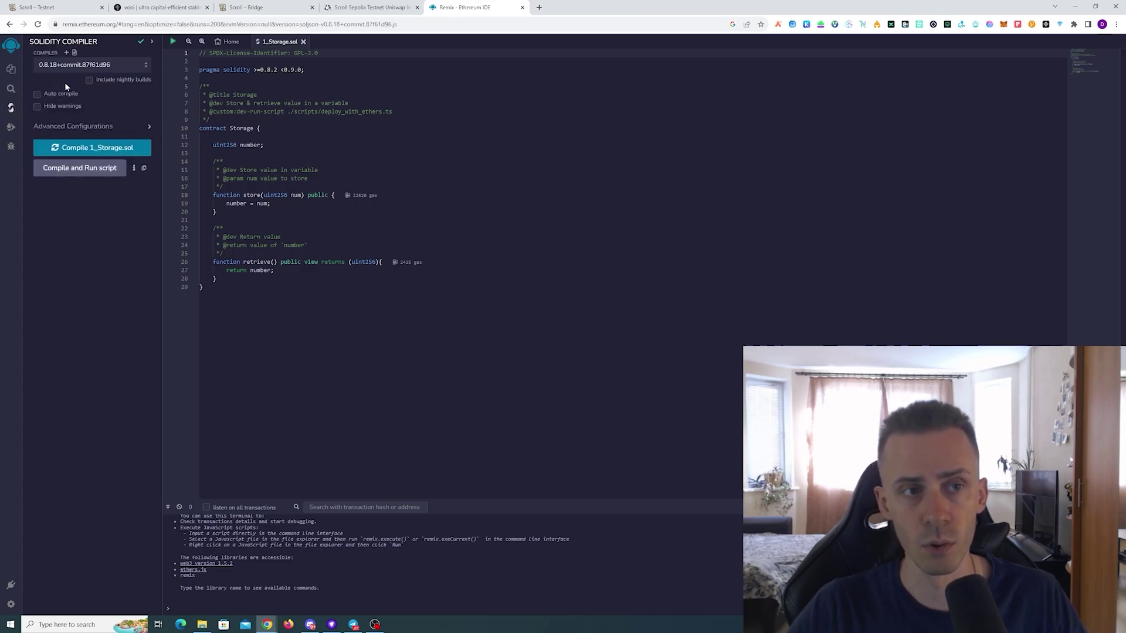
pyautogui.click(98, 65)
pyautogui.click(80, 67)
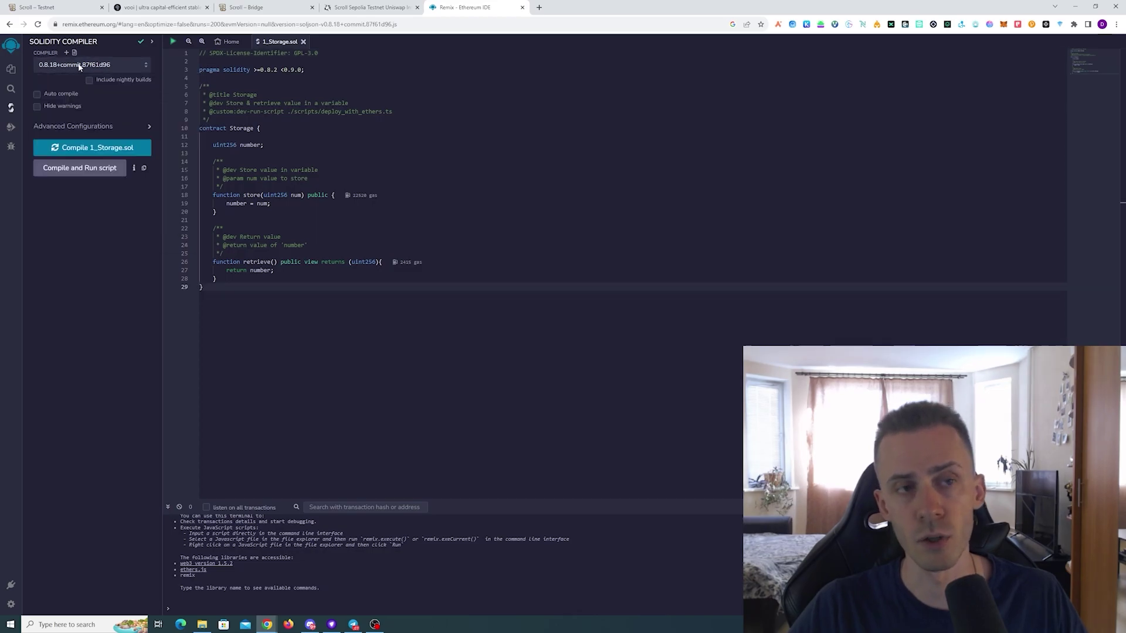
pyautogui.click(80, 66)
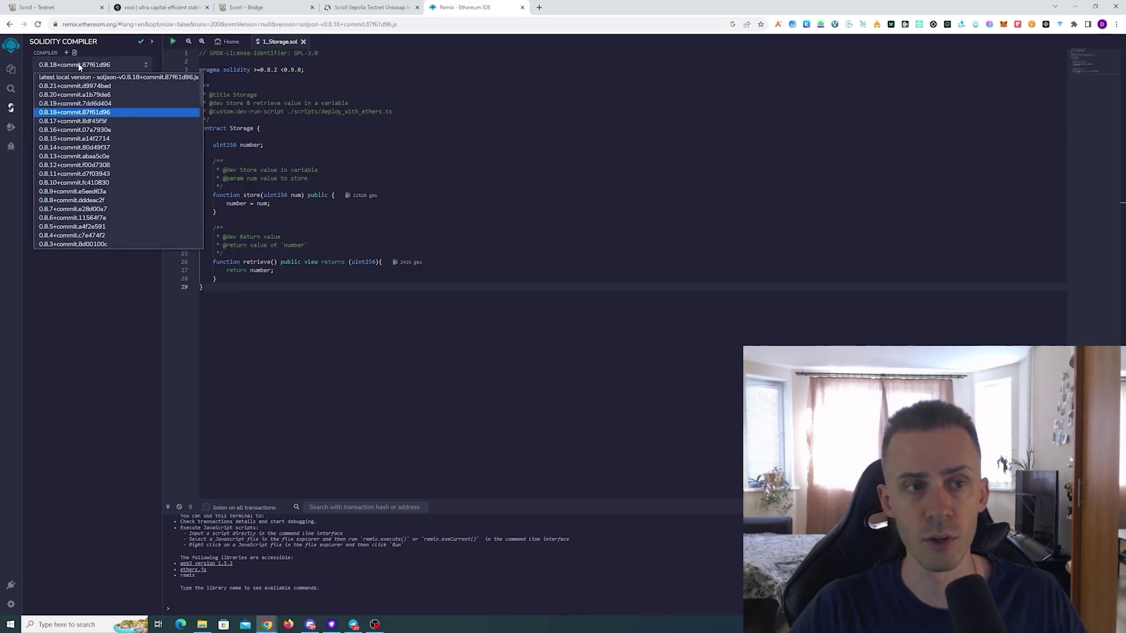
pyautogui.click(72, 94)
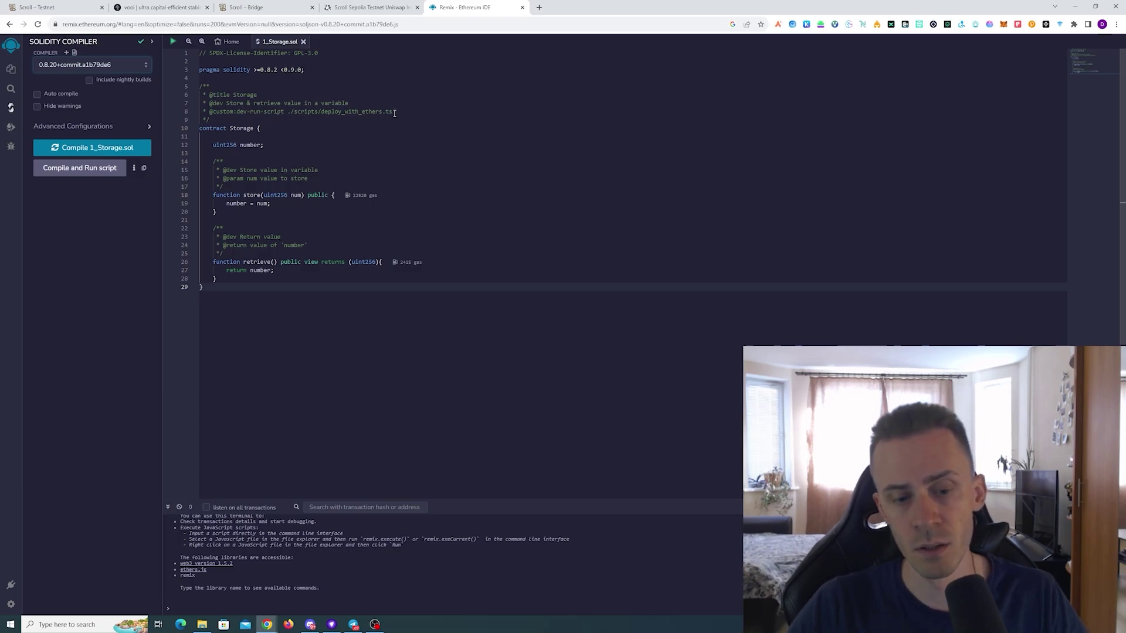
pyautogui.click(104, 156)
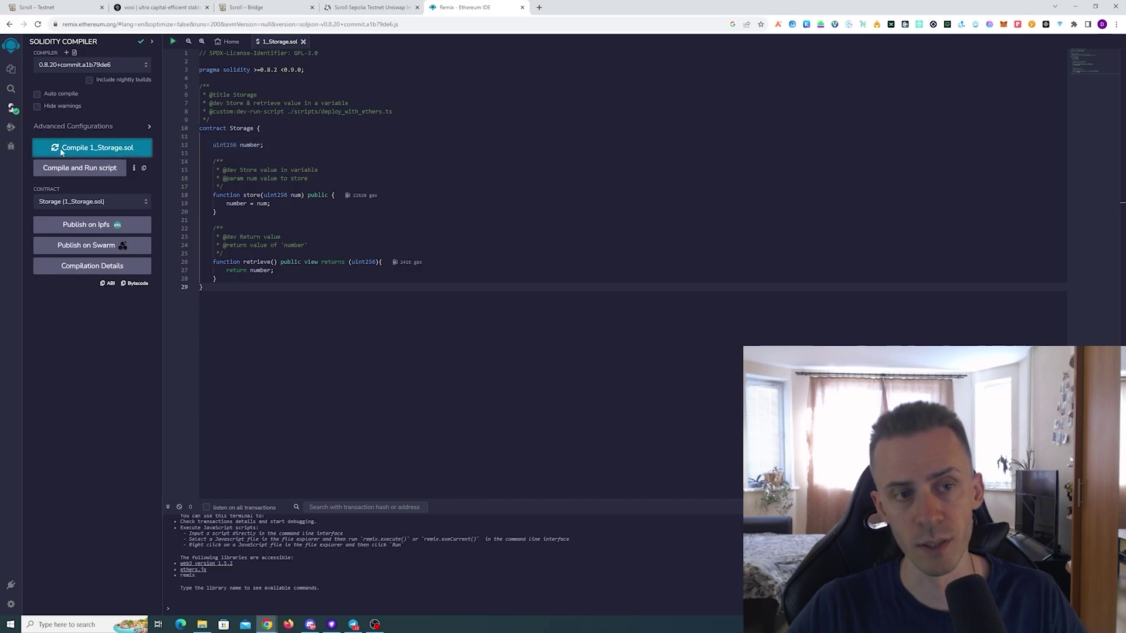
pyautogui.click(10, 128)
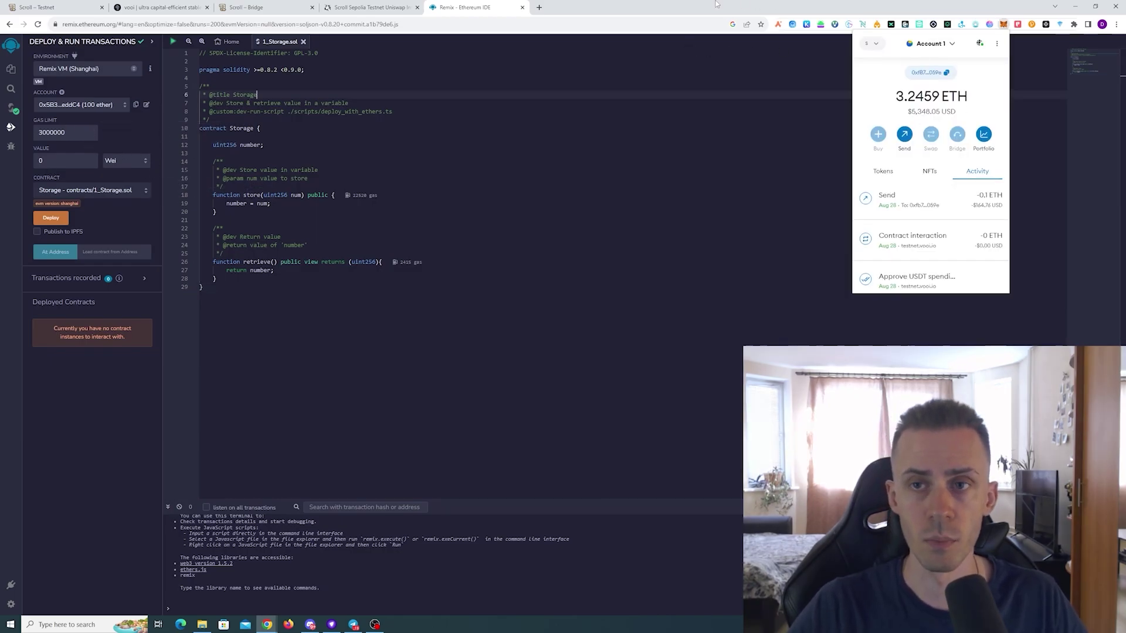
# - Deploy the Storage contract using Injected Provider - MetaMask and confirm the transaction
pyautogui.click(691, 12)
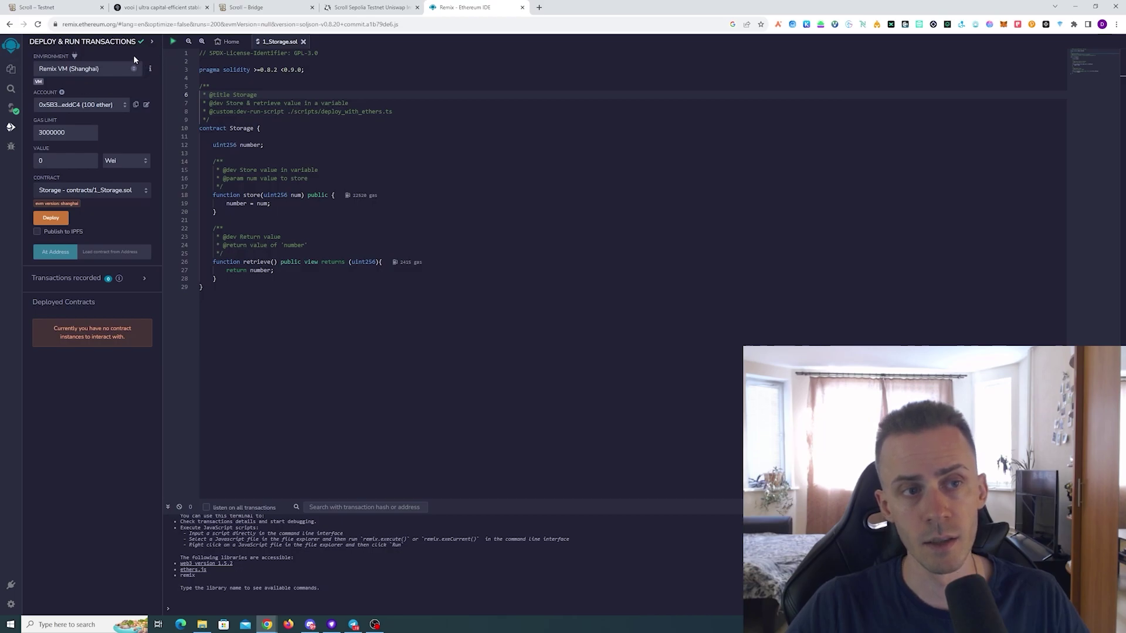
pyautogui.click(115, 72)
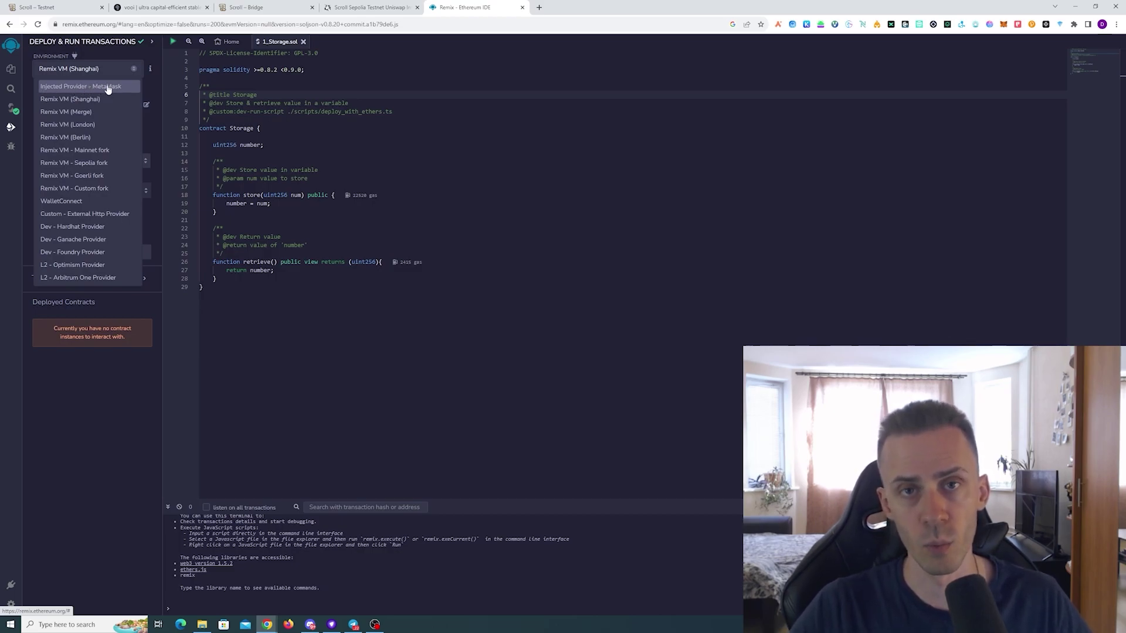
pyautogui.click(82, 89)
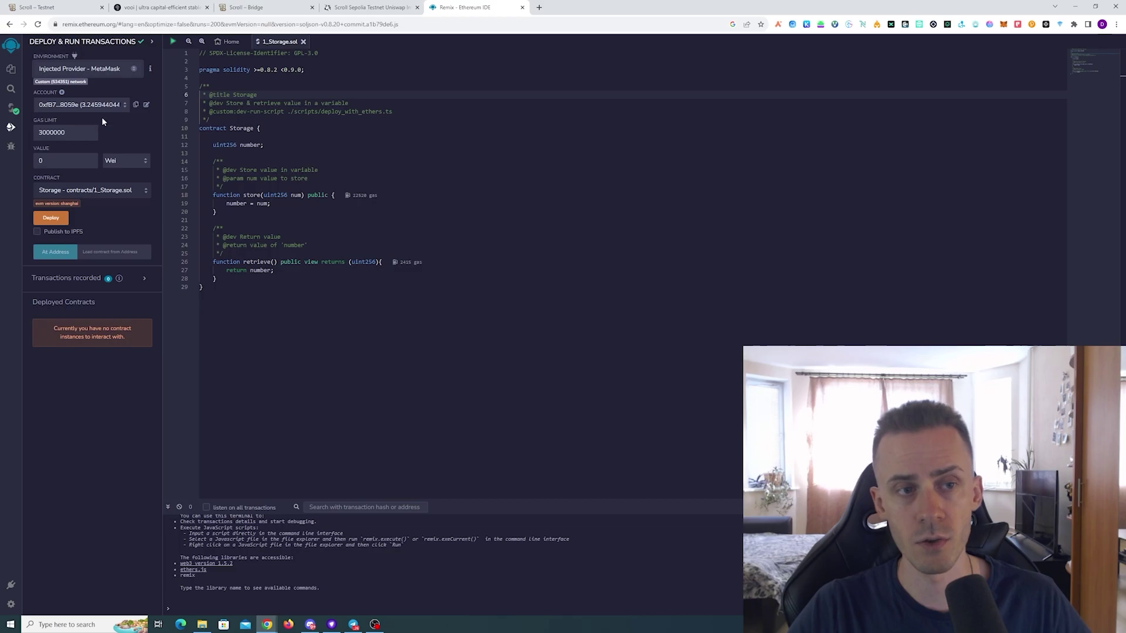
pyautogui.click(50, 218)
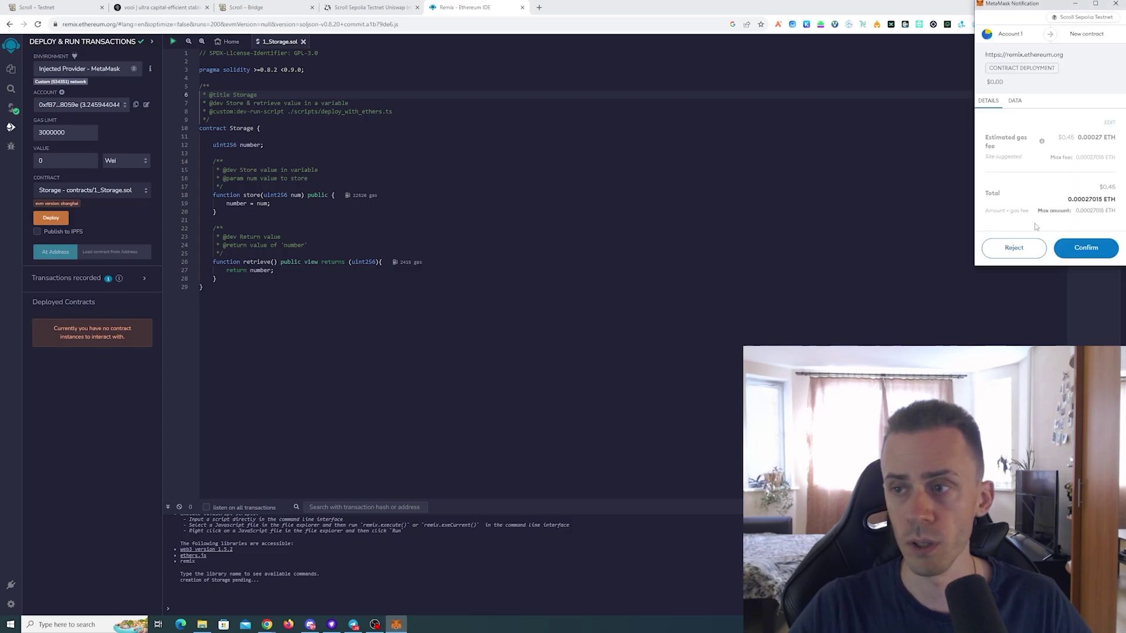
pyautogui.click(1094, 246)
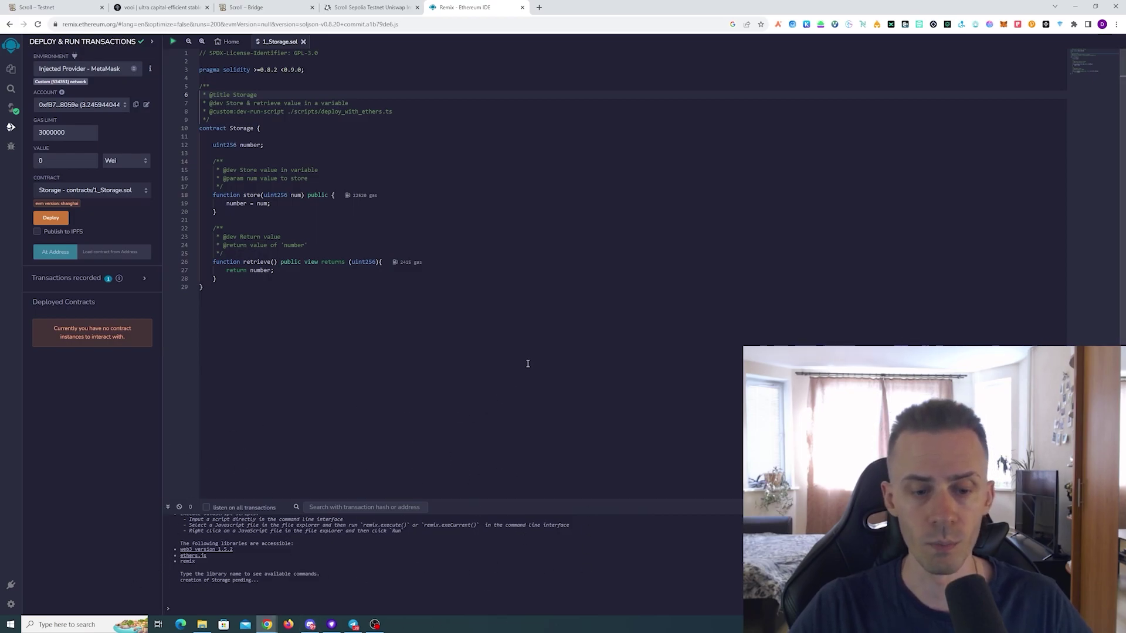
# - View the contract deployment transaction details from MetaMask activity
pyautogui.click(1004, 24)
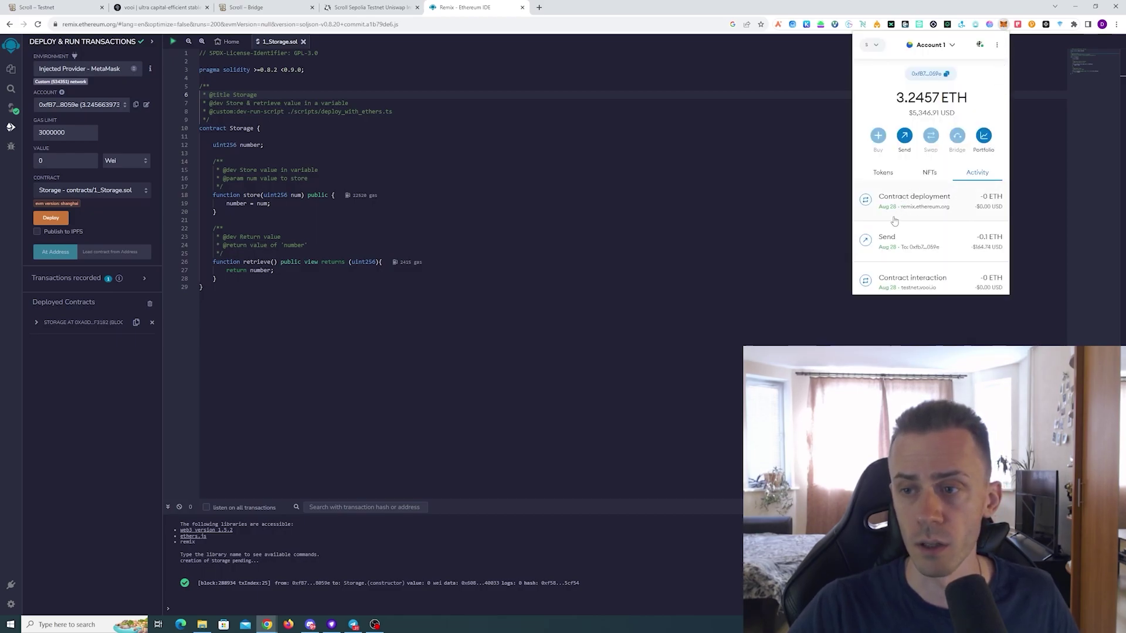
pyautogui.click(937, 215)
pyautogui.click(962, 76)
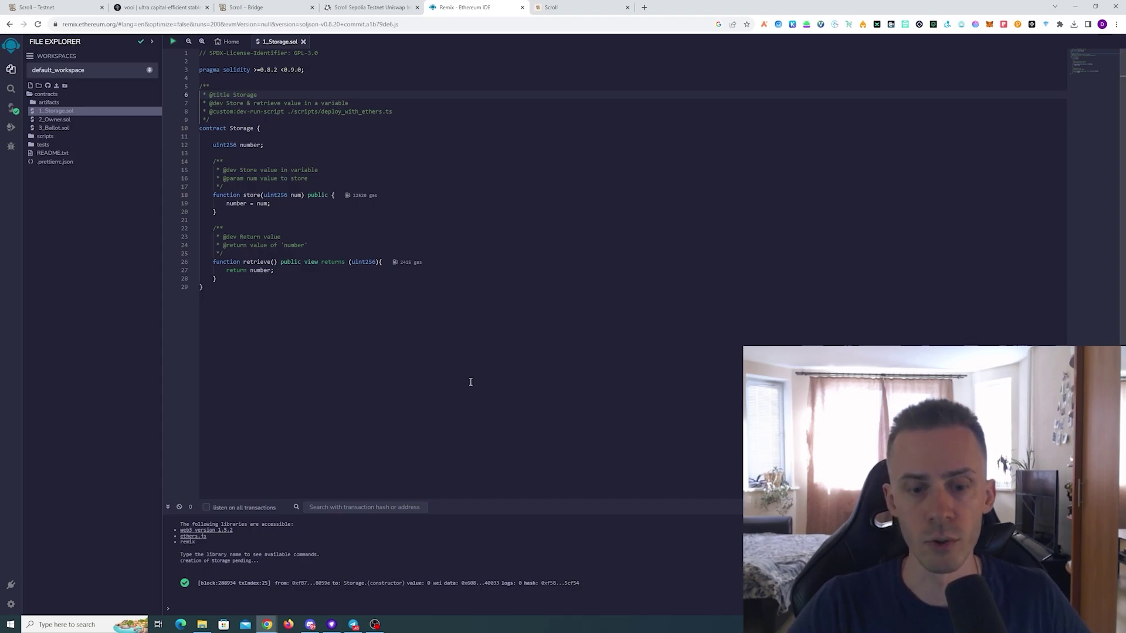
# - Bring Discord, showing Scroll's protocol-announcements channel, in front of Remix
pyautogui.click(309, 625)
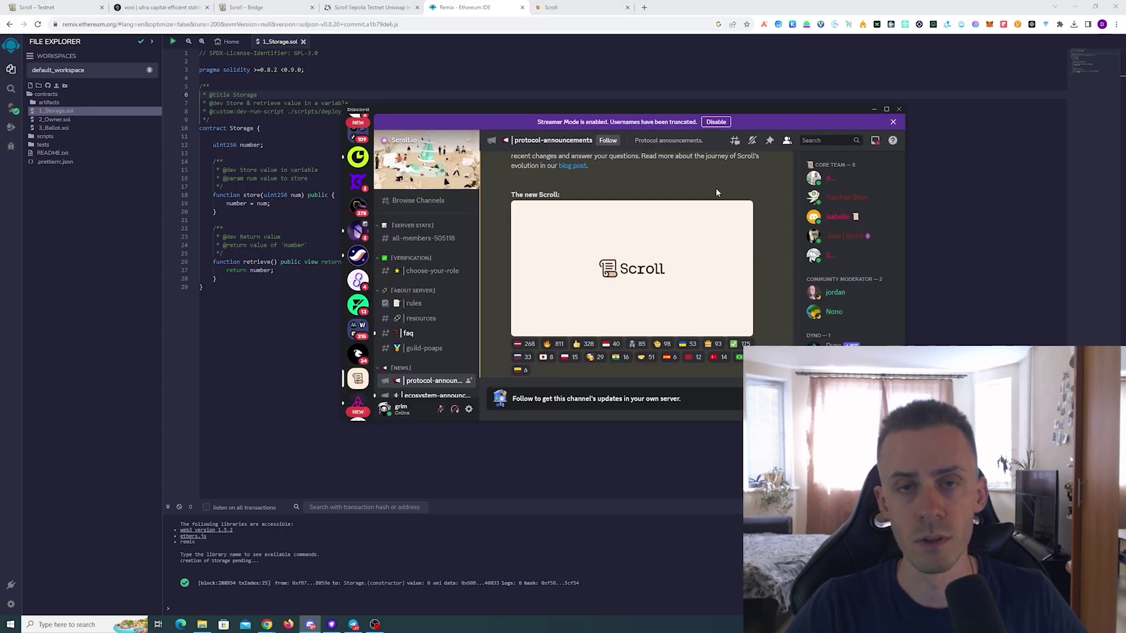